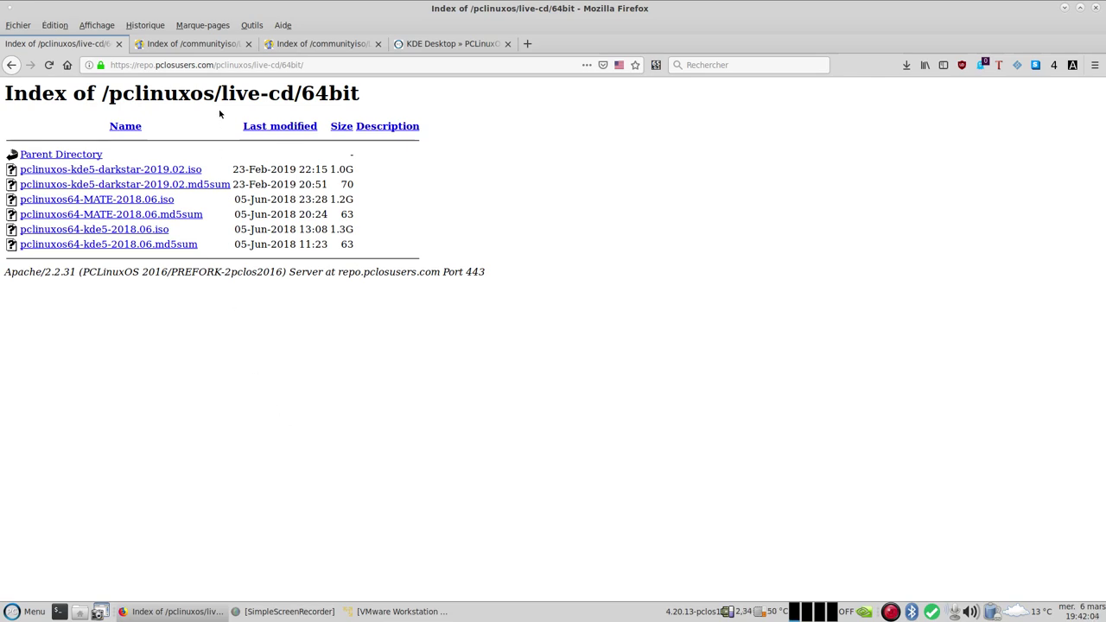
Examine the LXQt and LXDE community ISO listings and the KDE Desktop page's release details, features and hardware requirements.
click(199, 44)
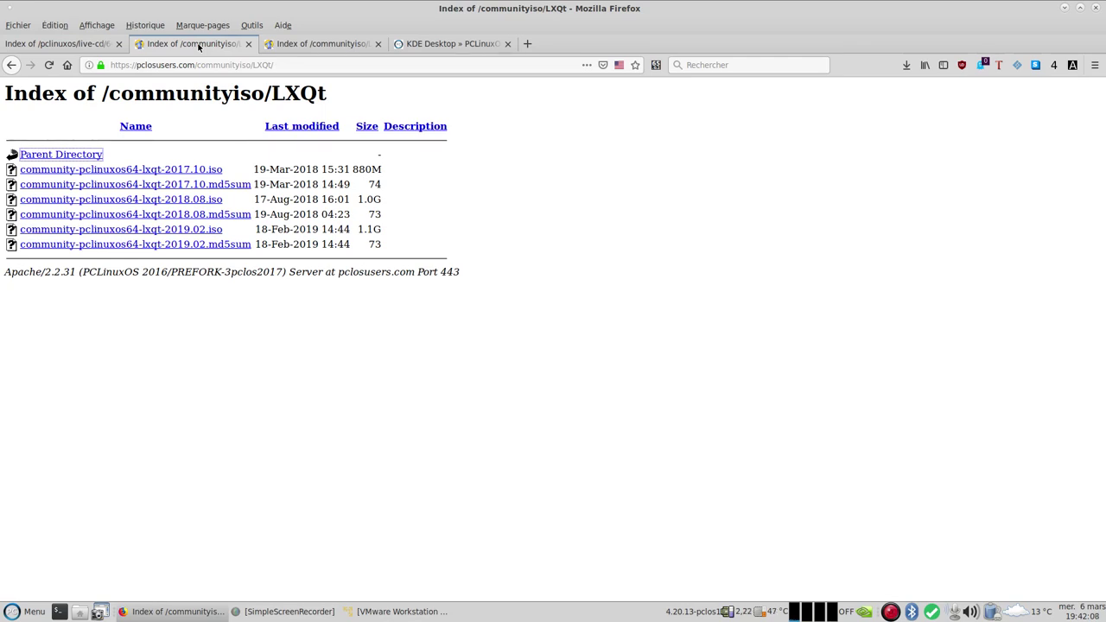
click(331, 43)
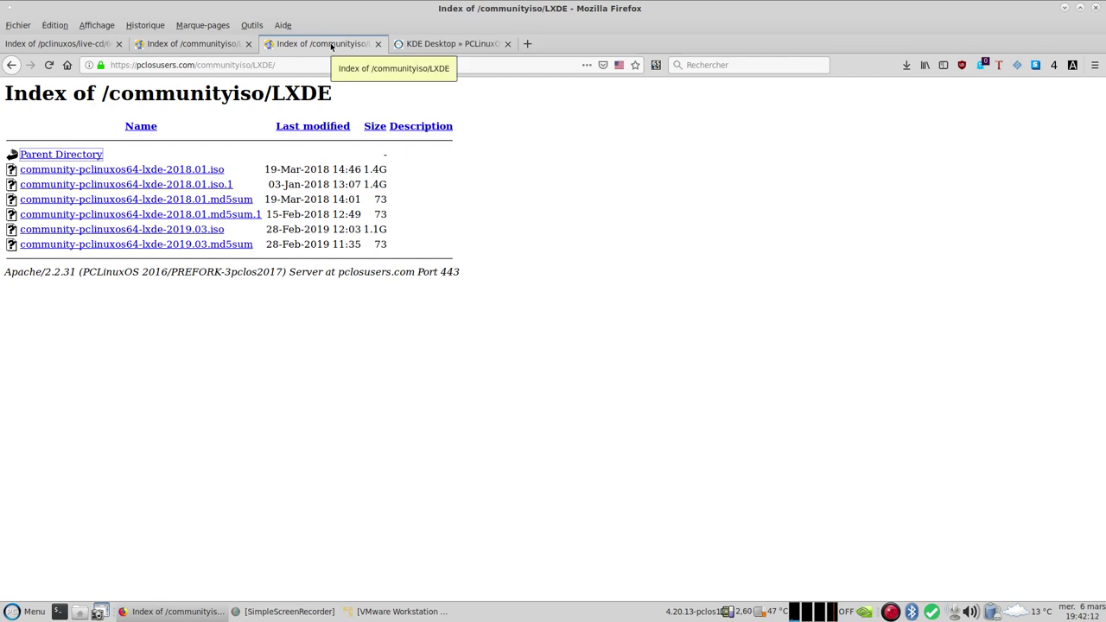
click(441, 45)
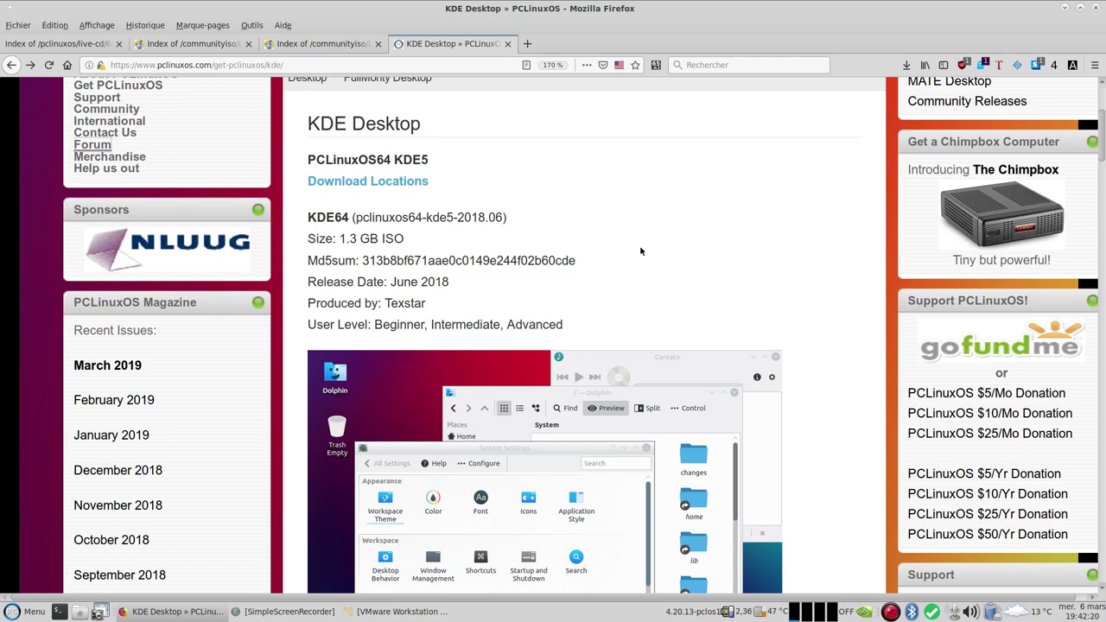
scroll(641, 251, down, 8)
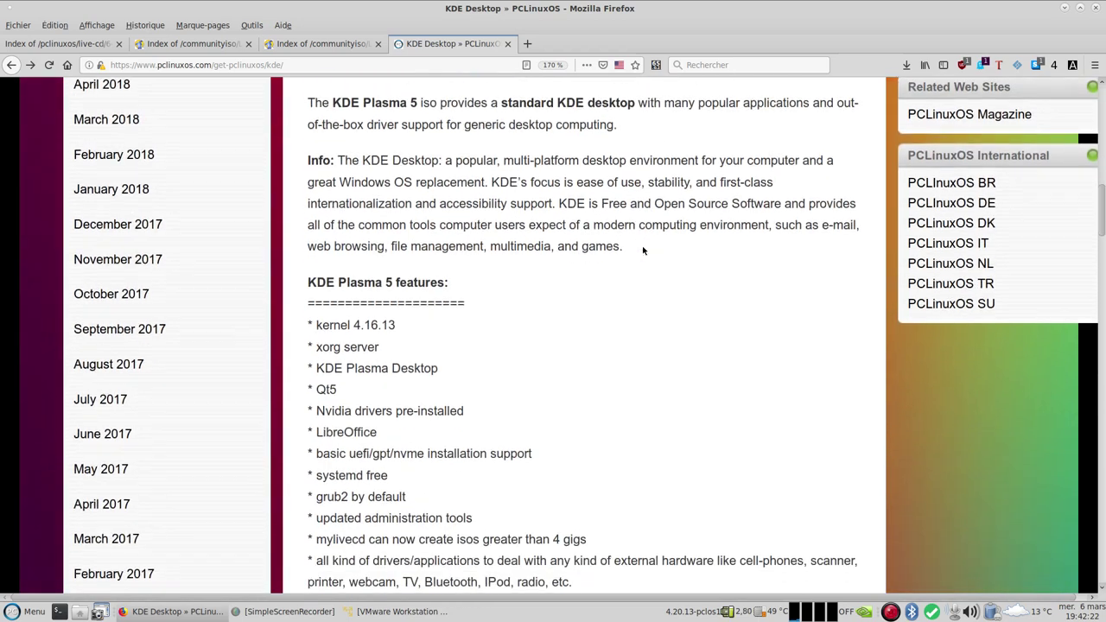
scroll(642, 249, down, 2)
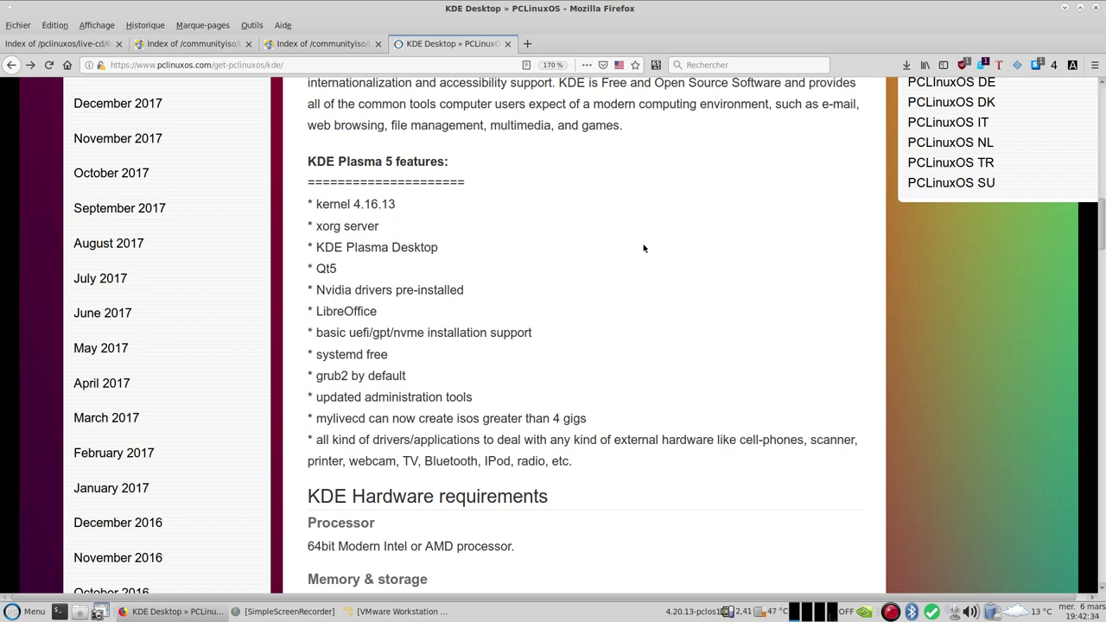
scroll(642, 248, down, 2)
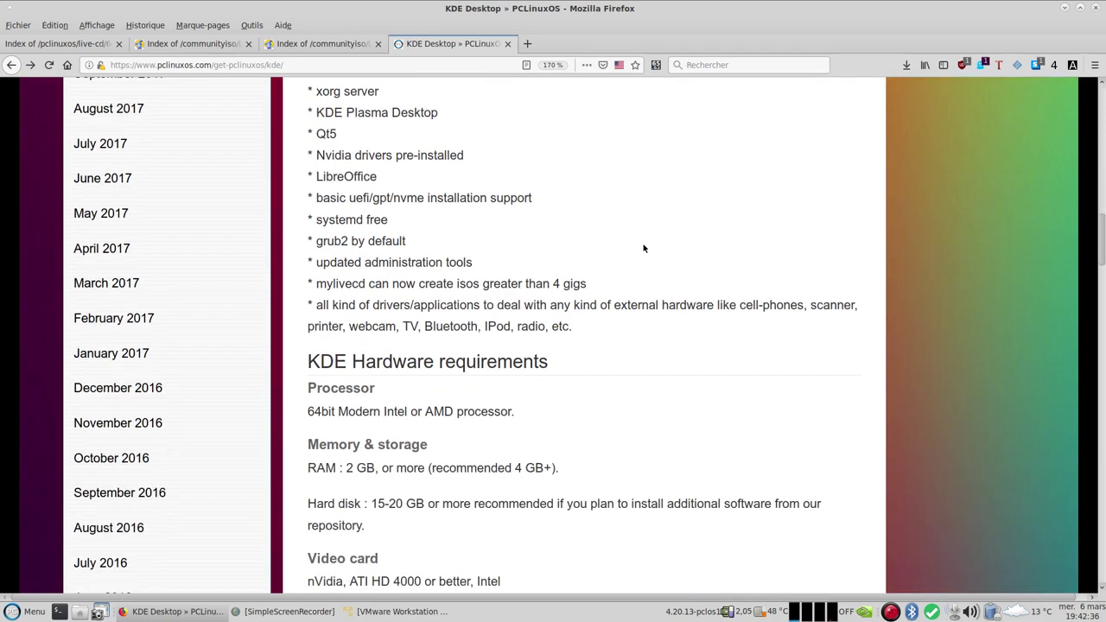
scroll(643, 248, up, 3)
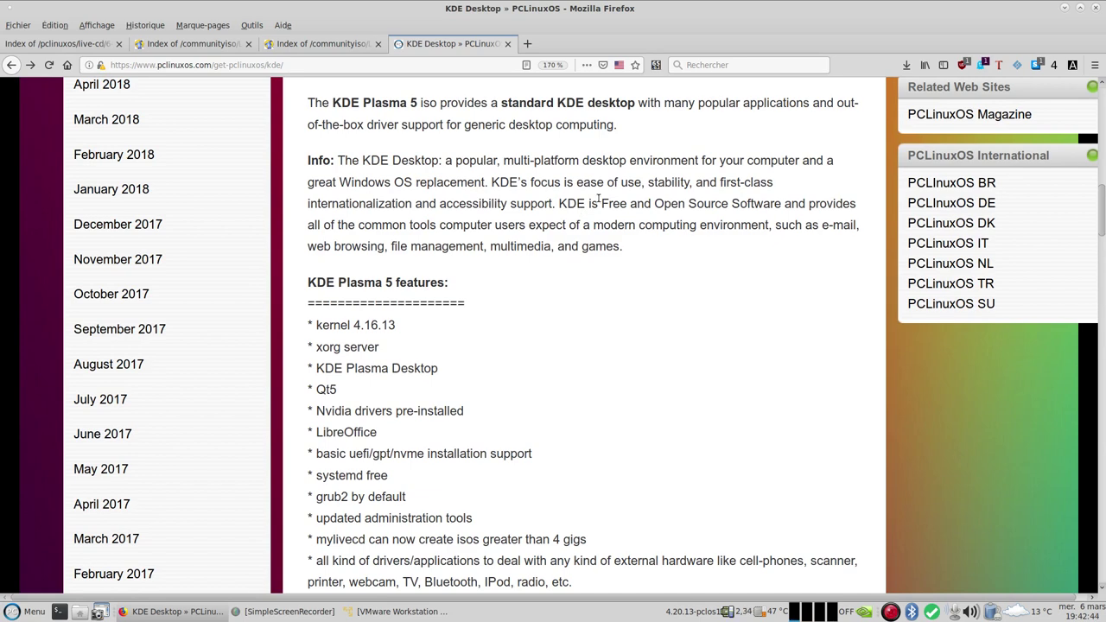
scroll(741, 243, up, 10)
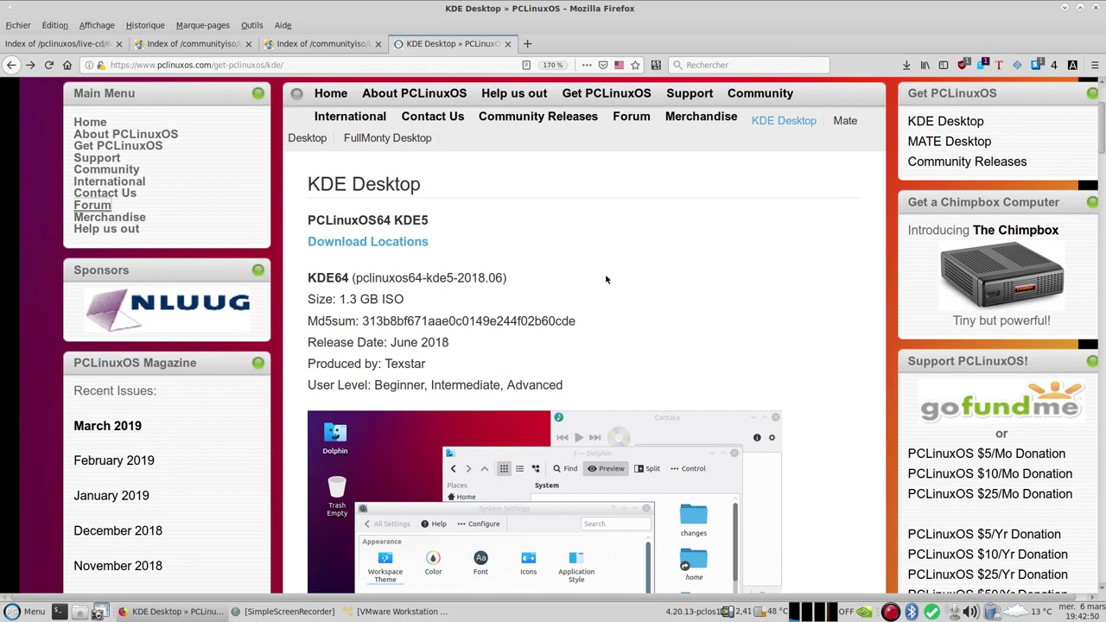
Minimize the browser, switch to VMware Workstation 15 Player and power on the kde5-dakstar virtual machine.
click(1066, 9)
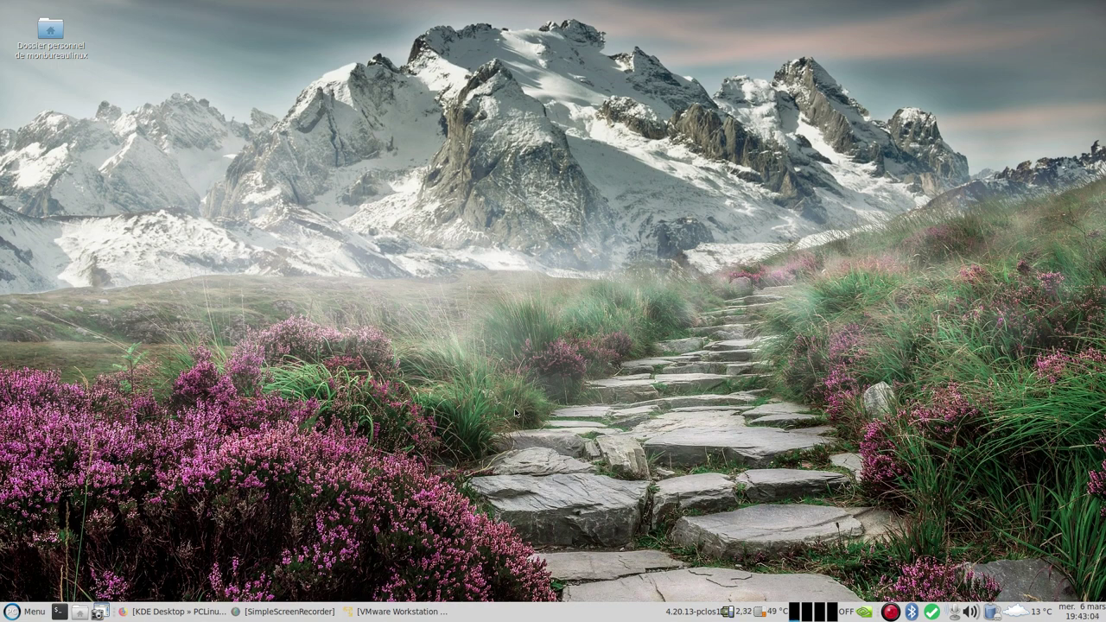
click(425, 612)
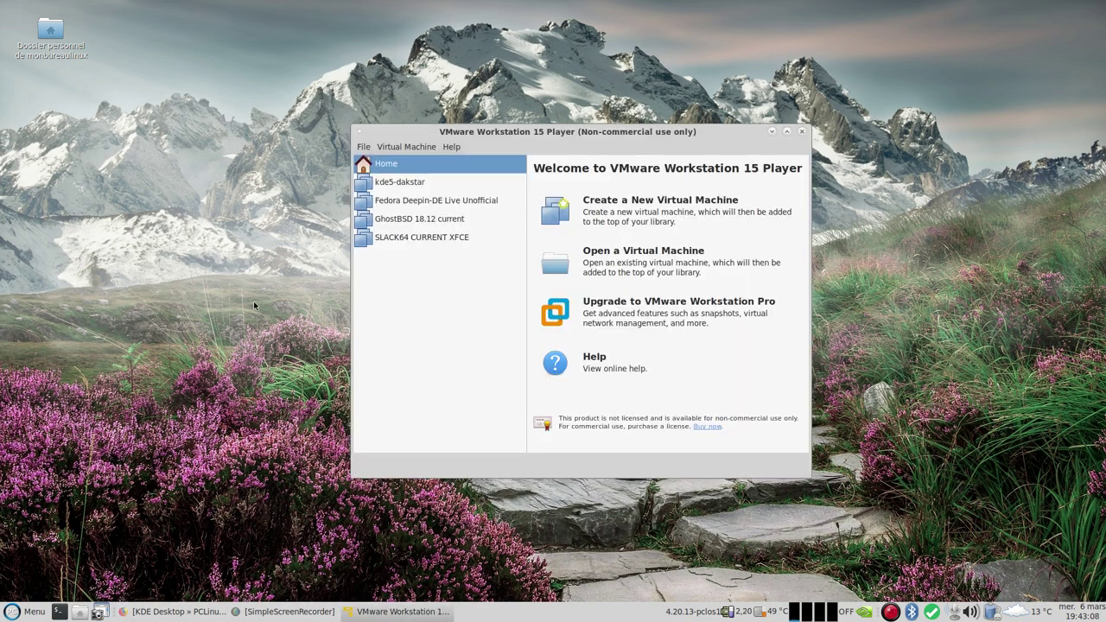
key(Down)
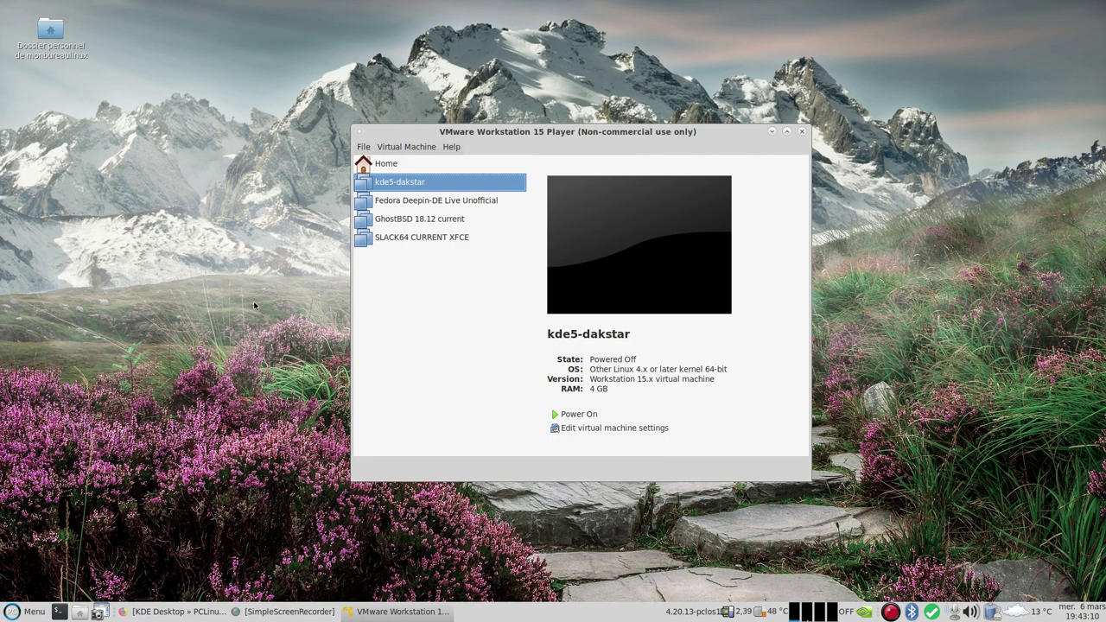
key(Return)
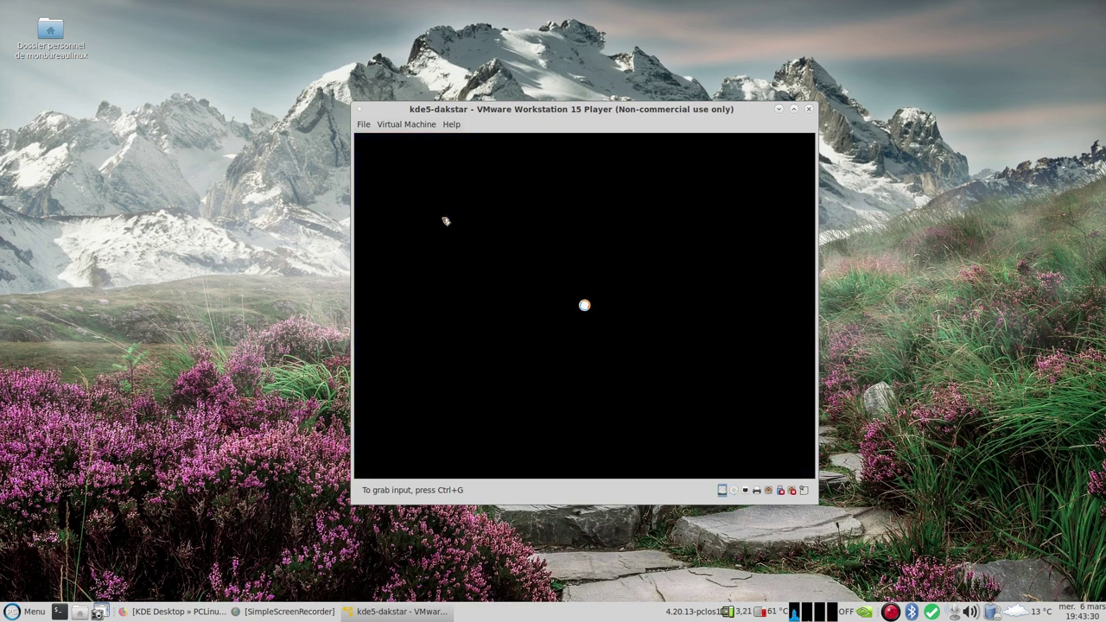
Log in to the listed PCLinuxOS user account with the account password.
click(465, 196)
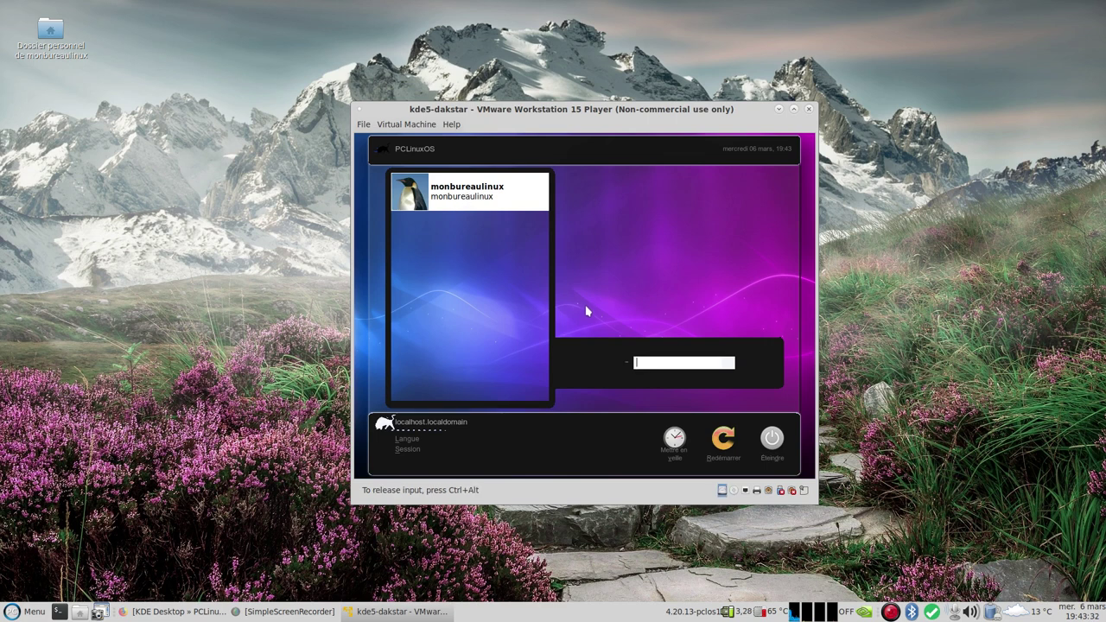
click(480, 195)
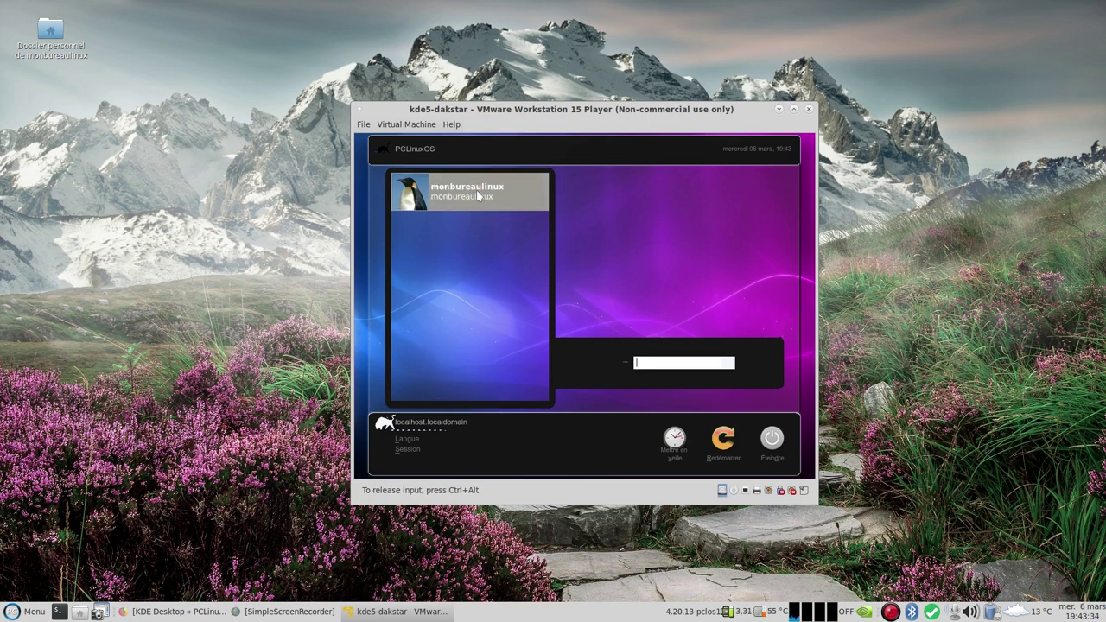
key(Return)
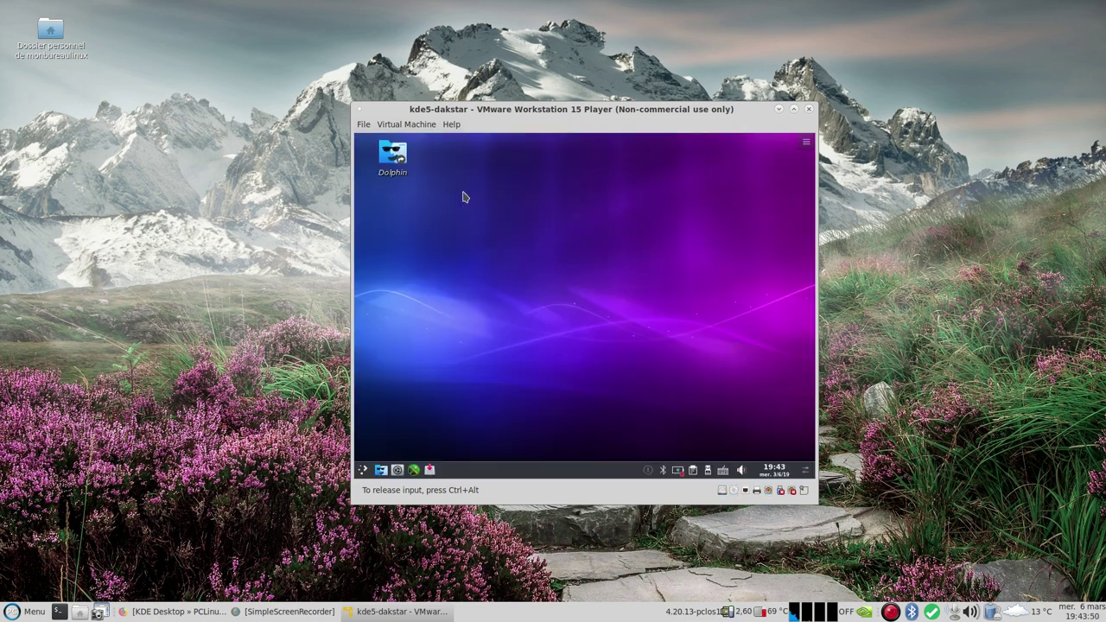
Release the input from the virtual machine and switch kde5-dakstar to full screen.
key(ctrl+alt)
click(397, 123)
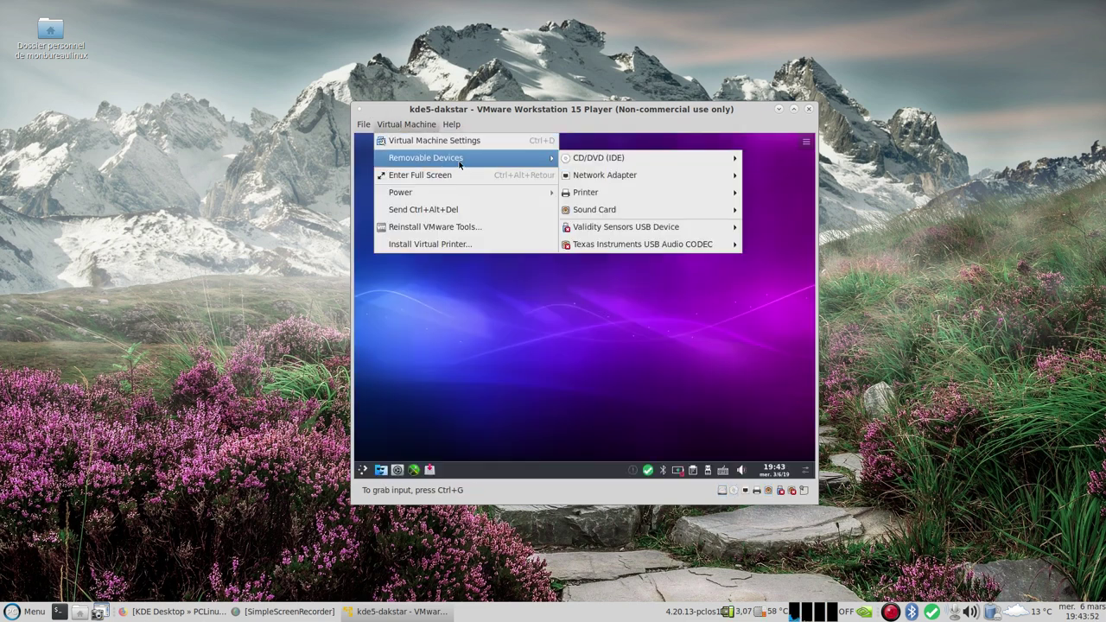
click(441, 176)
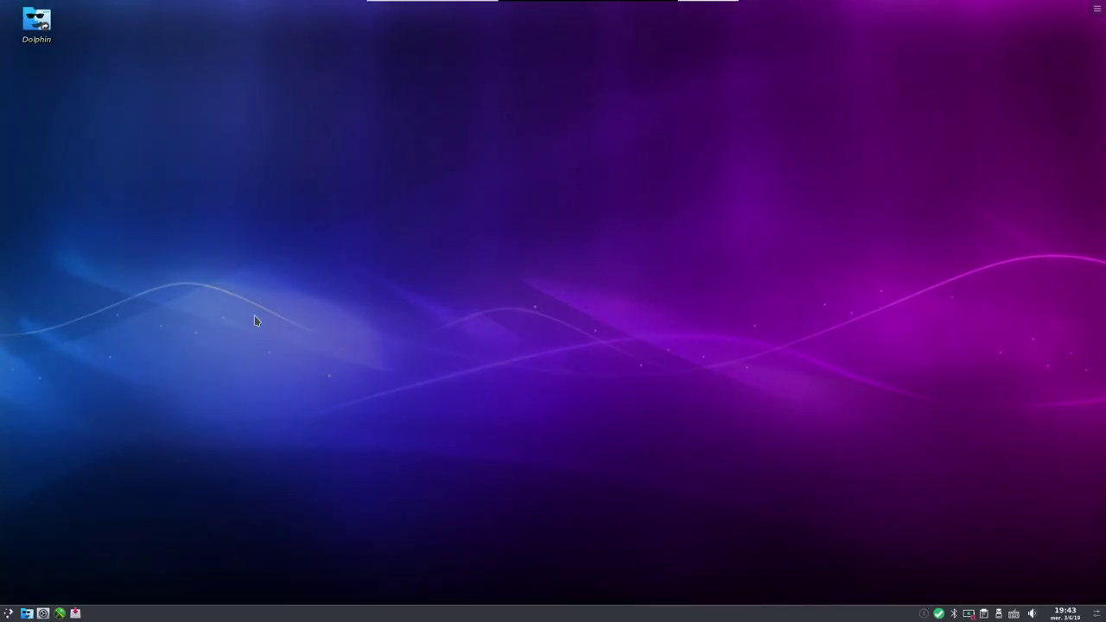
Look through the session, office and Internet application categories and launch the Falkon web browser.
click(9, 614)
click(8, 613)
click(8, 614)
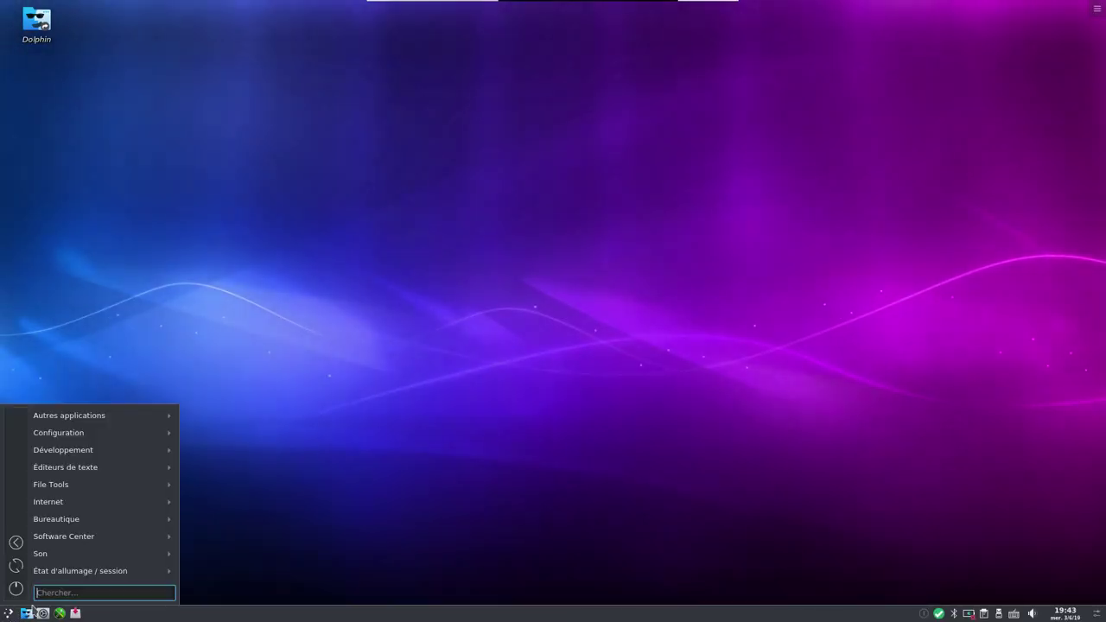
mouse_move(84, 578)
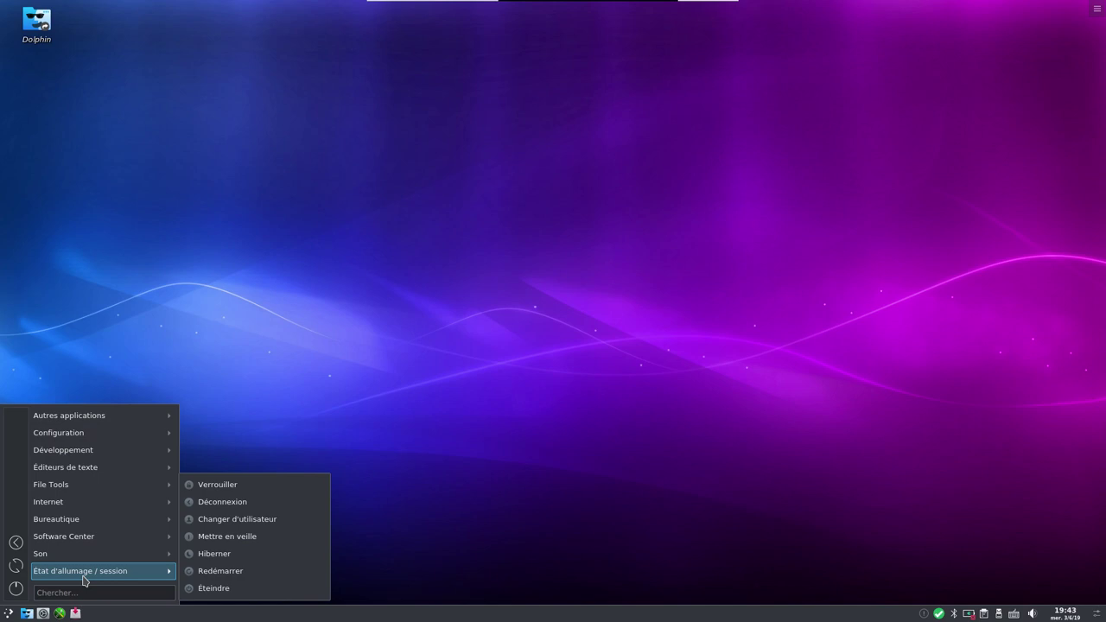
mouse_move(67, 556)
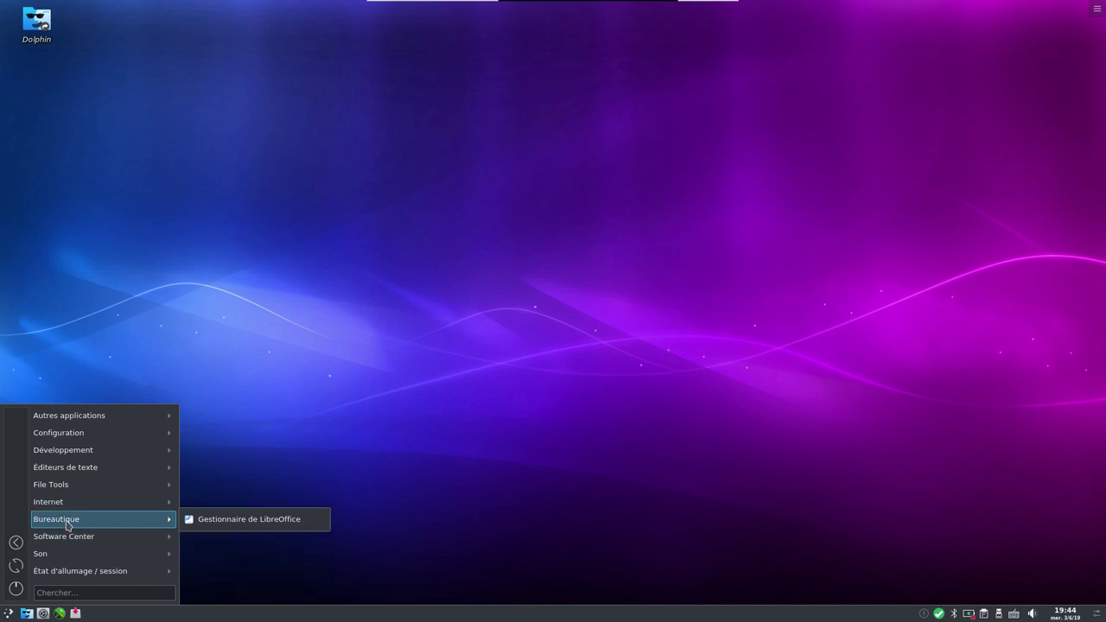
mouse_move(66, 507)
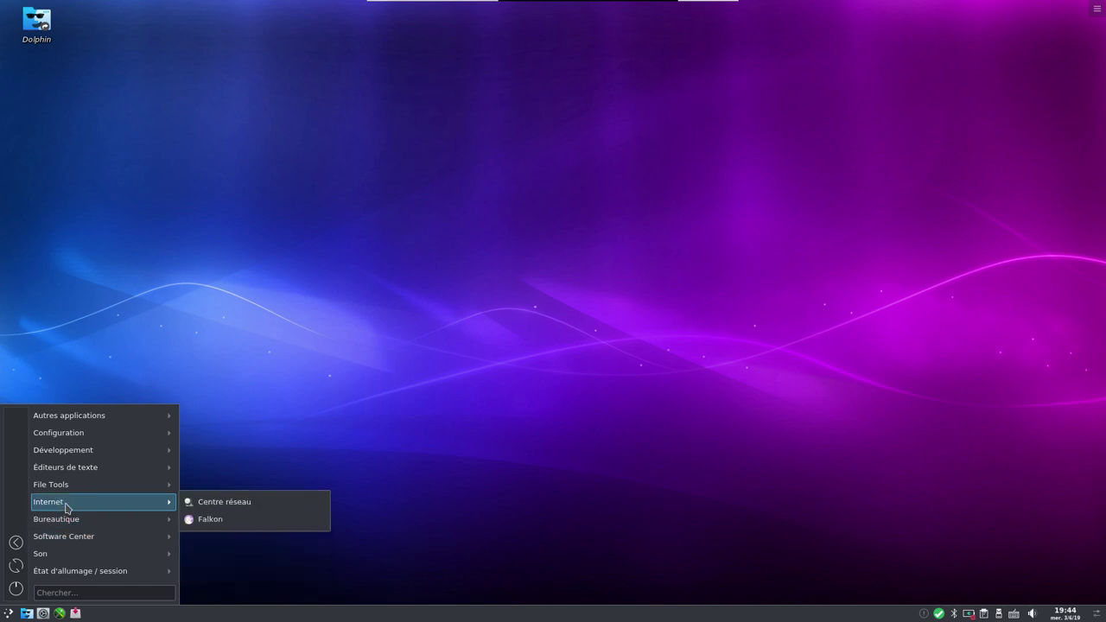
click(231, 522)
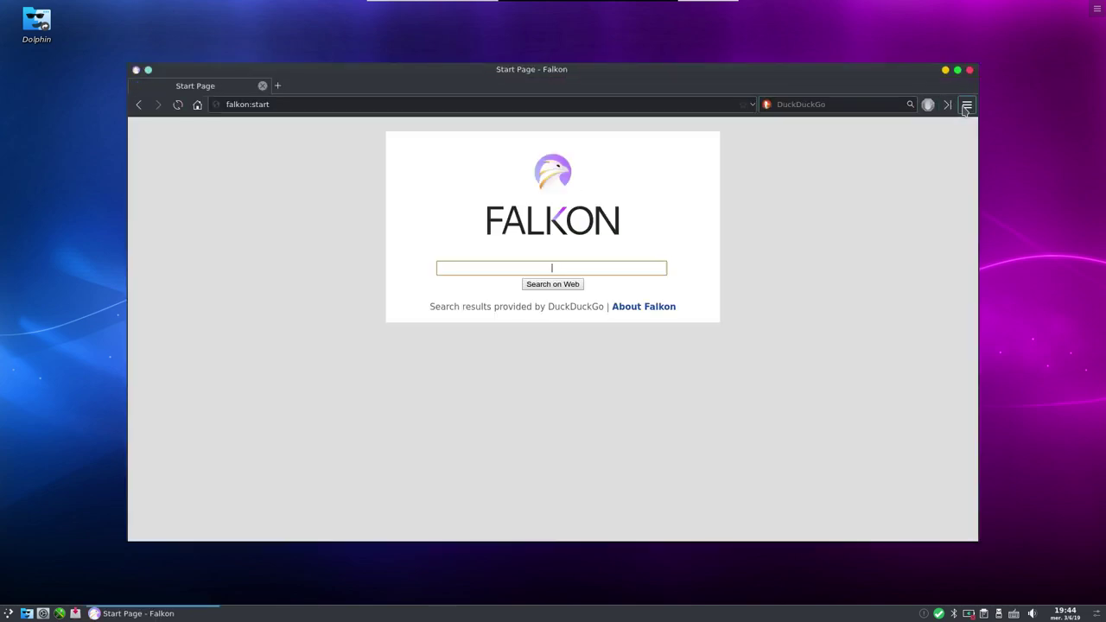
View the version information of the Falkon browser and close the browser.
click(966, 105)
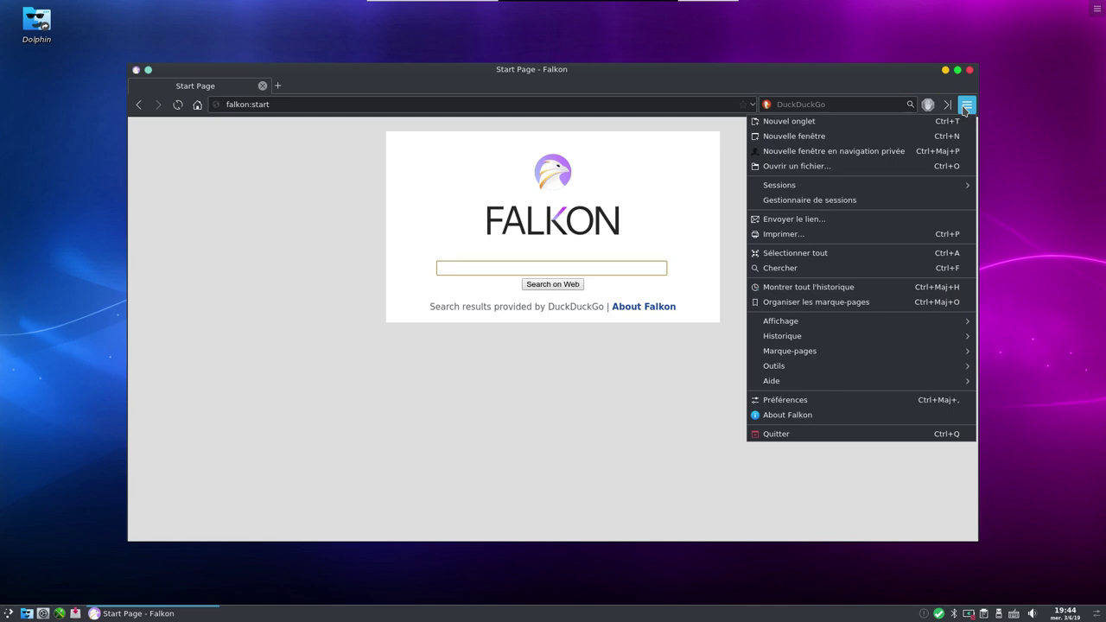
click(901, 416)
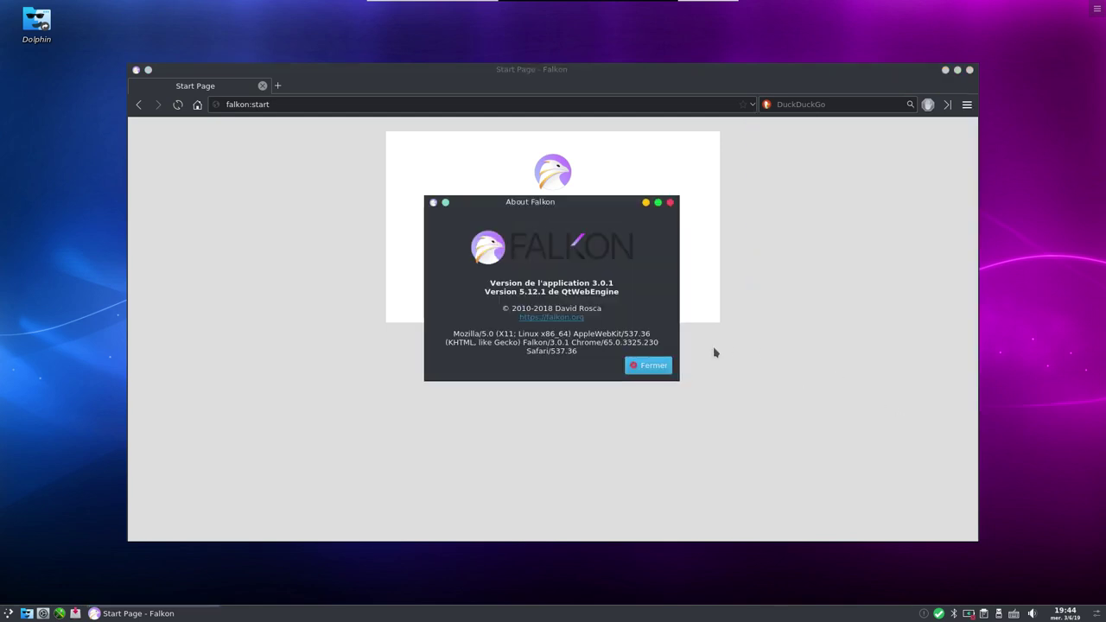
click(639, 368)
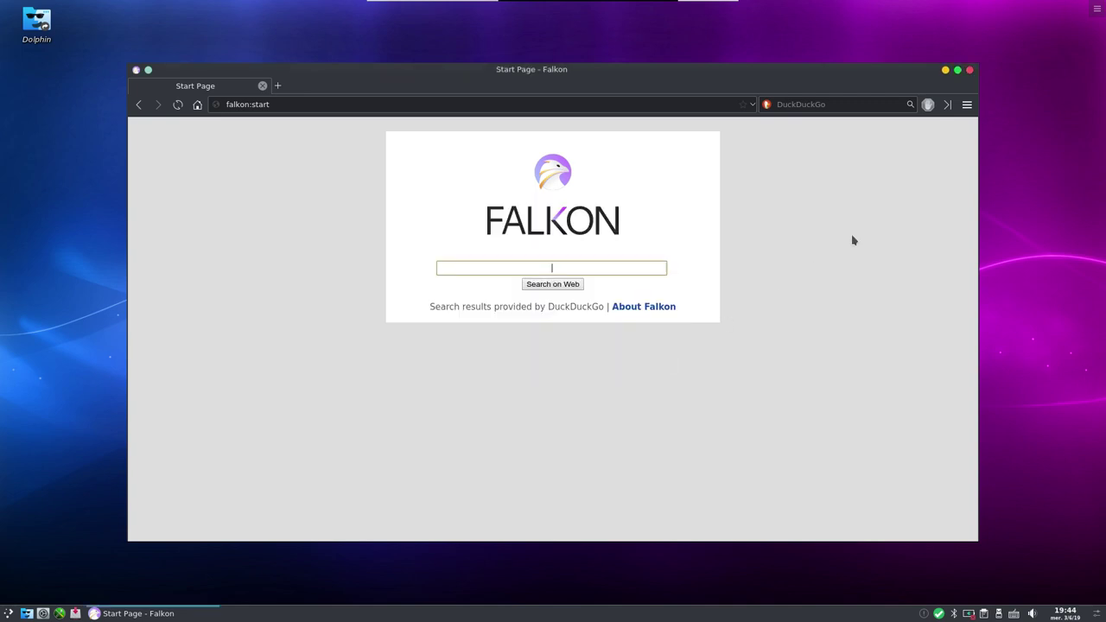
click(970, 71)
Launch the Dolphin file manager from the installed file tools.
click(7, 613)
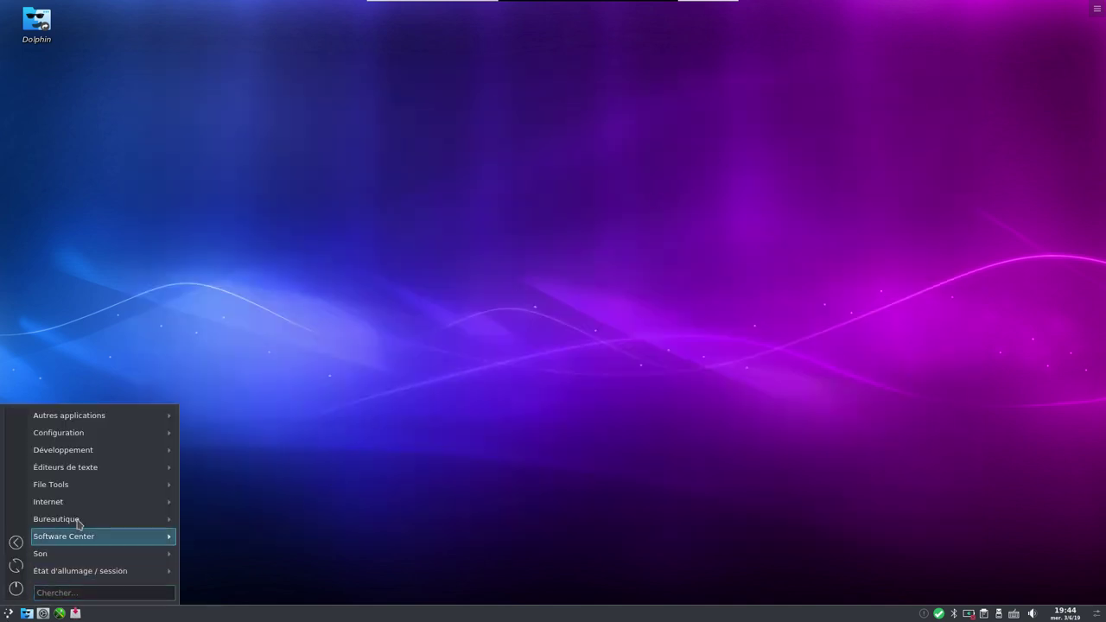
mouse_move(97, 489)
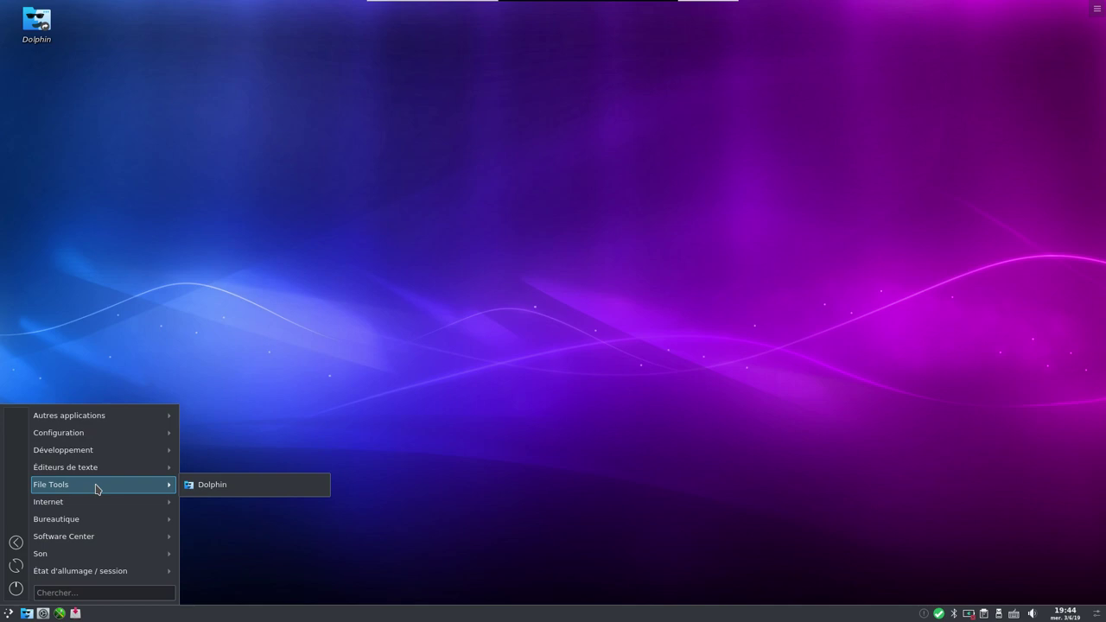
click(214, 487)
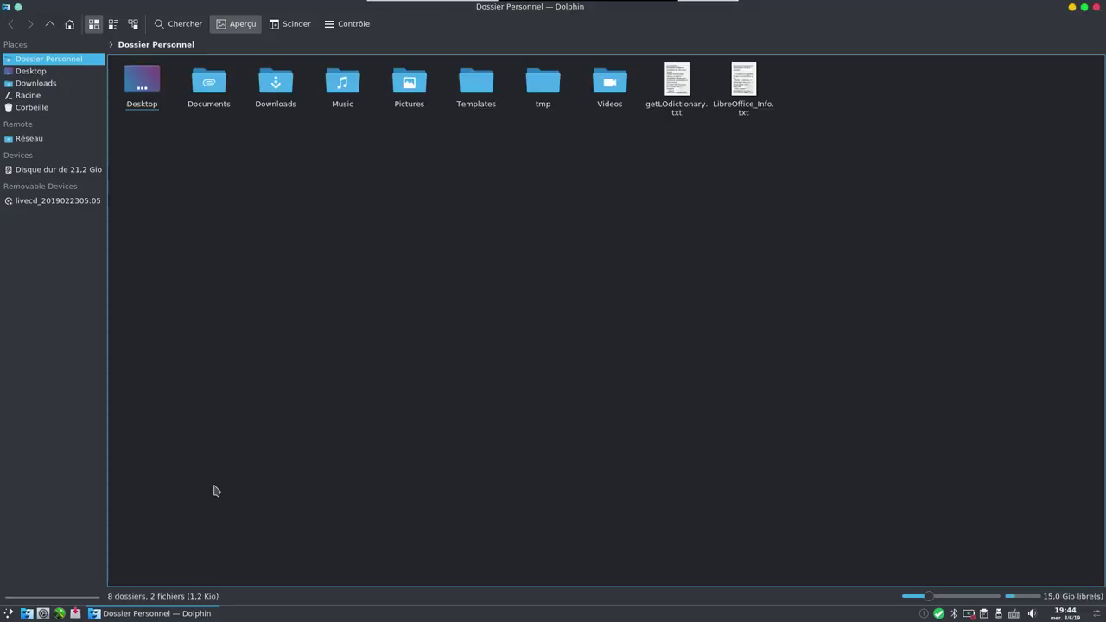
View the version information of the Dolphin file manager and close its window.
click(361, 28)
mouse_move(445, 331)
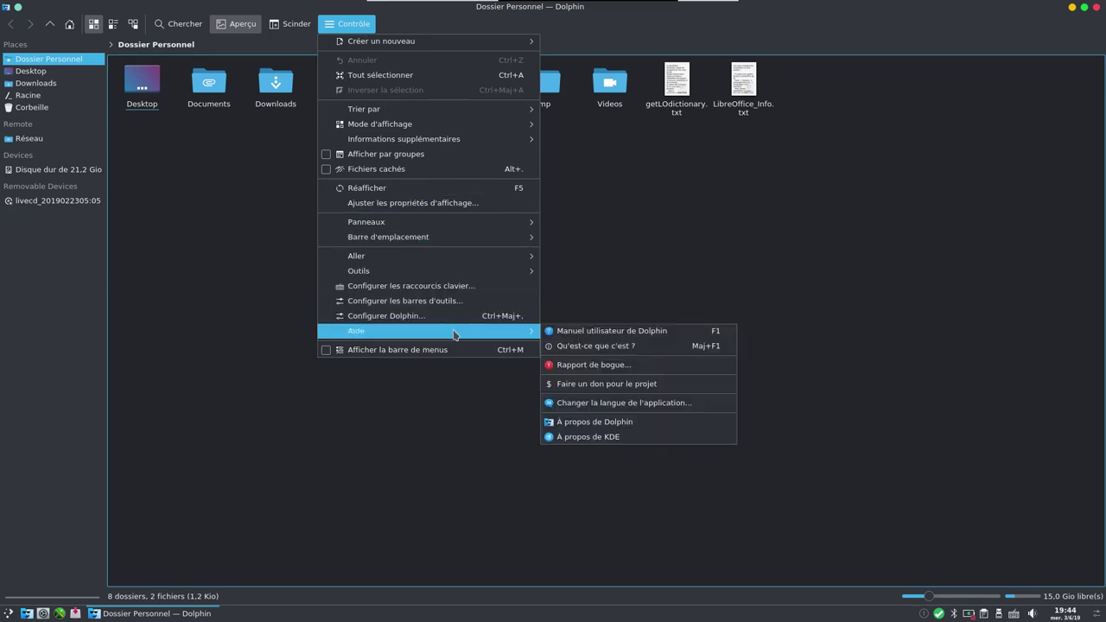
click(695, 422)
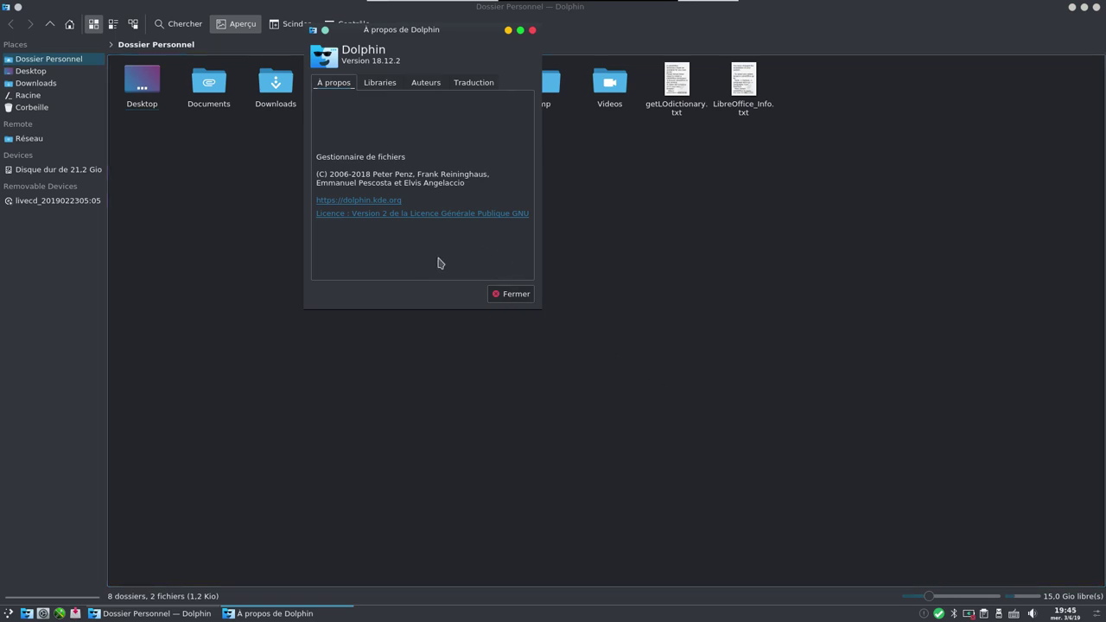
click(499, 296)
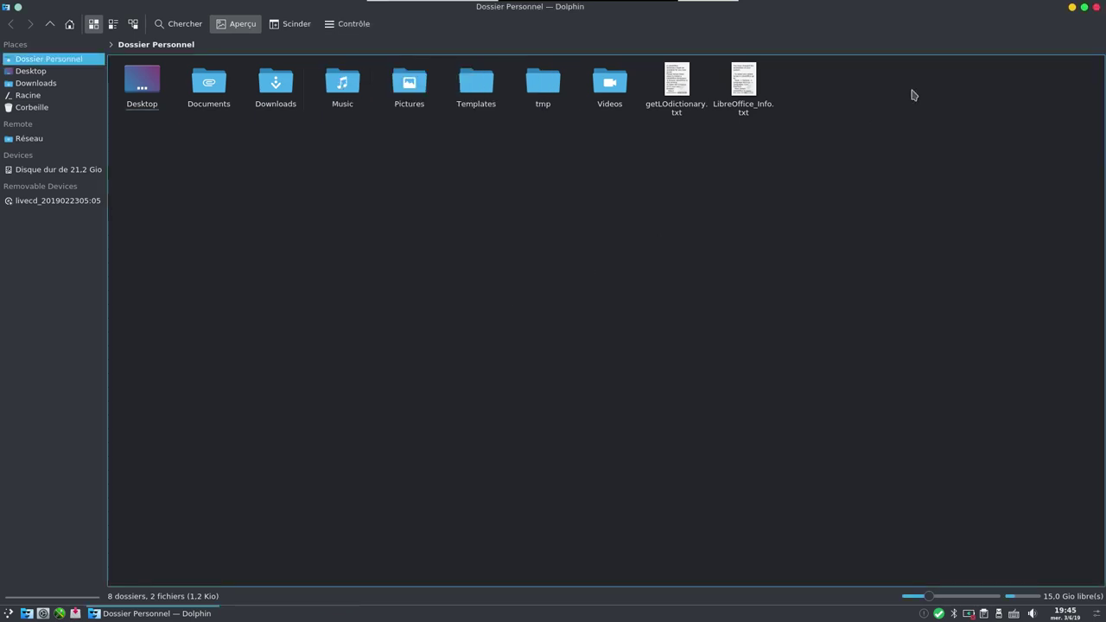
click(1096, 7)
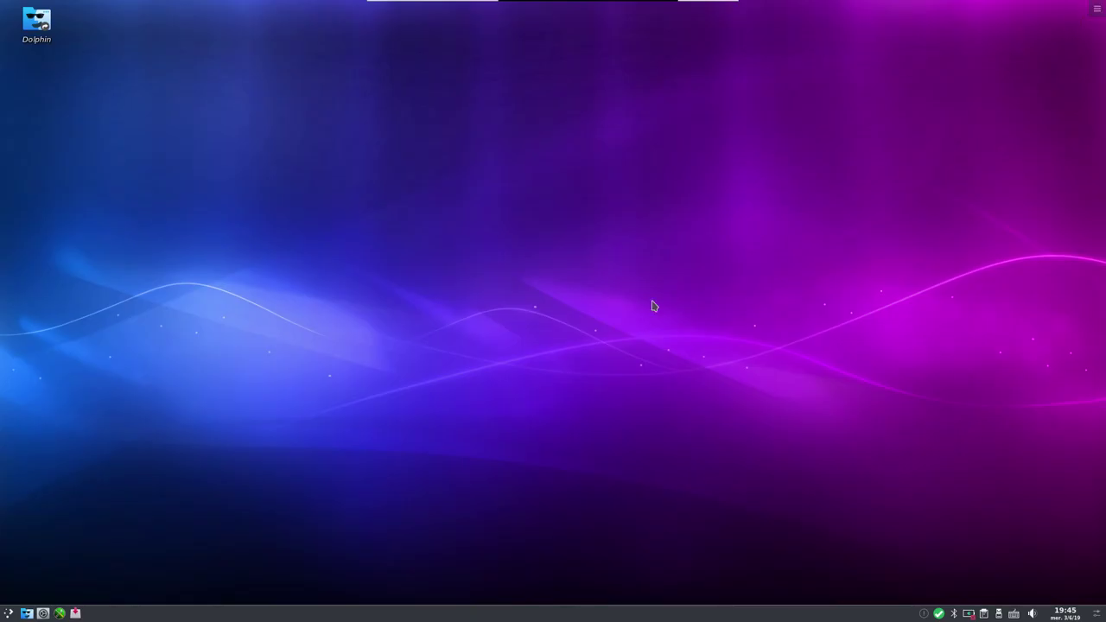
Look through the text editor and configuration applications, view the system information in Centre d'informations and close it.
click(7, 615)
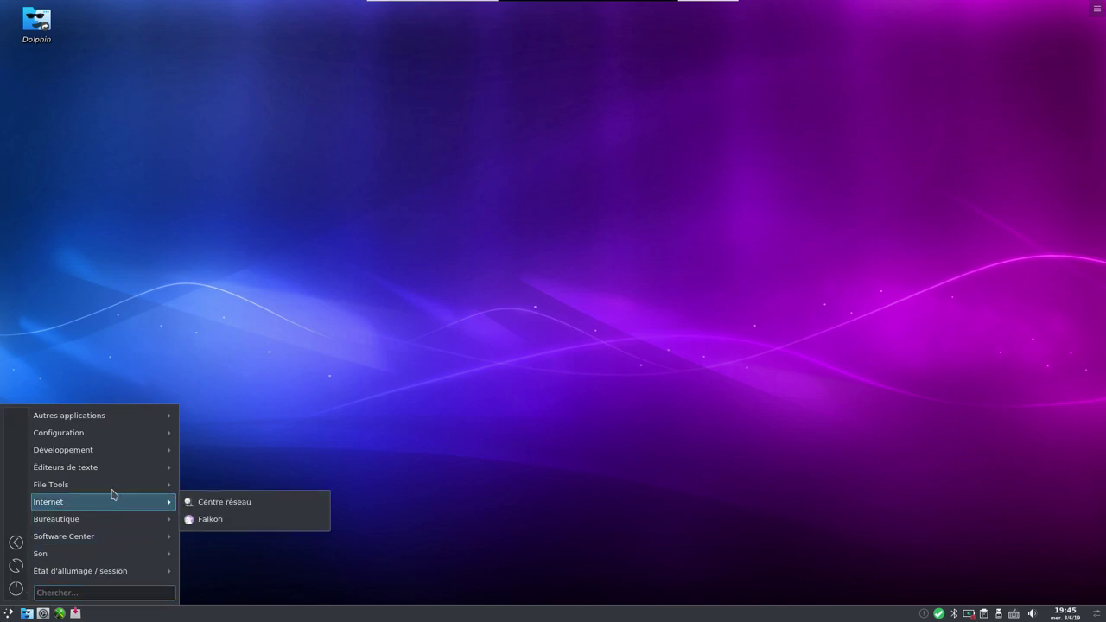
mouse_move(110, 474)
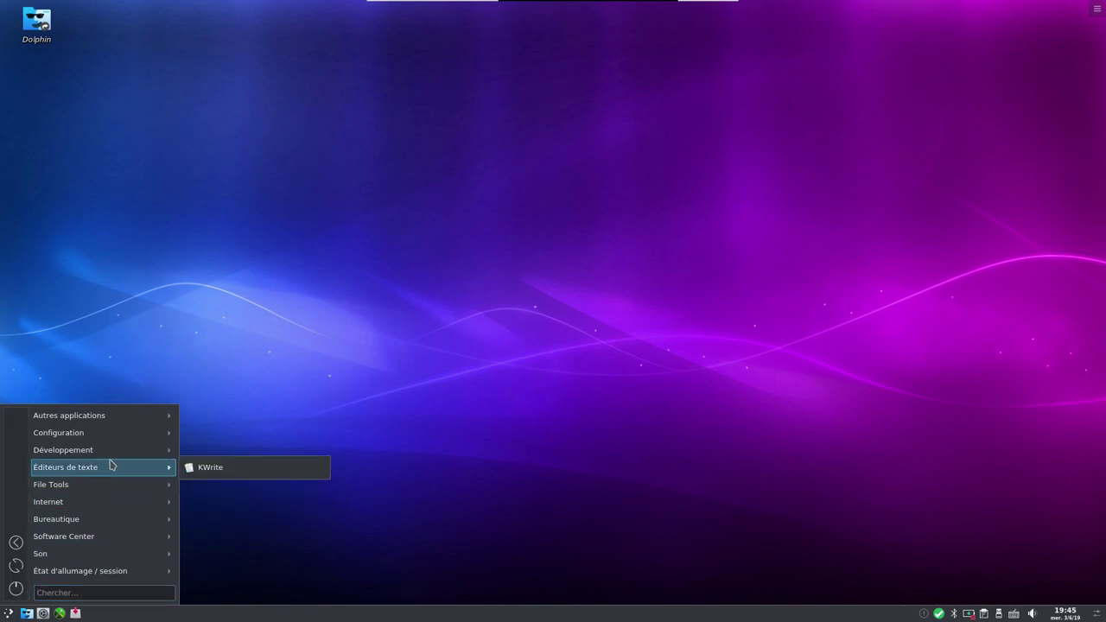
mouse_move(114, 437)
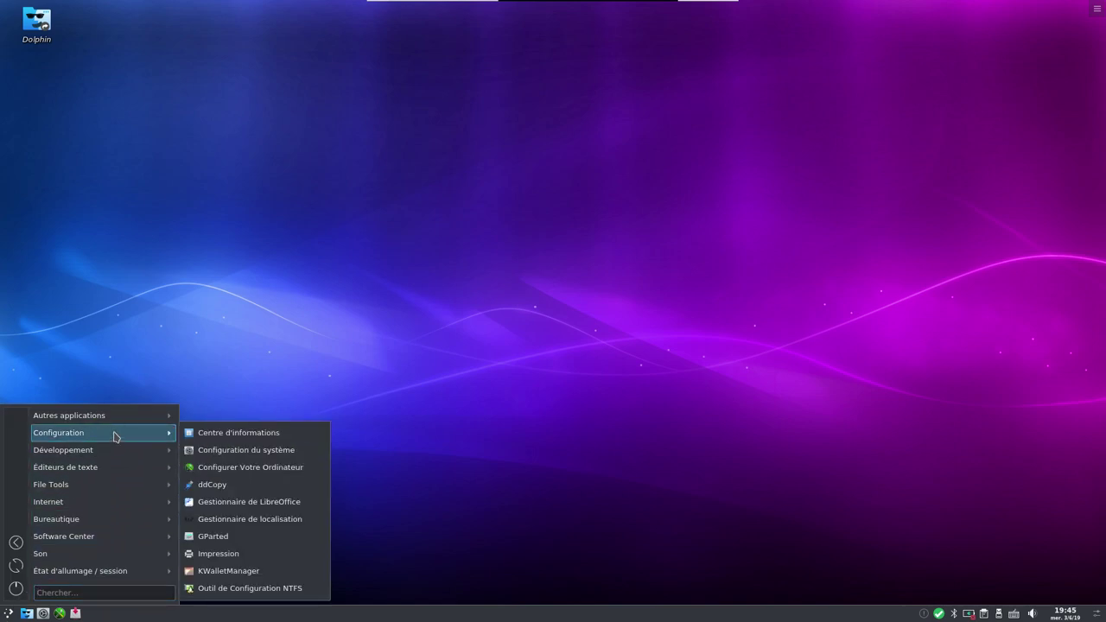
click(226, 433)
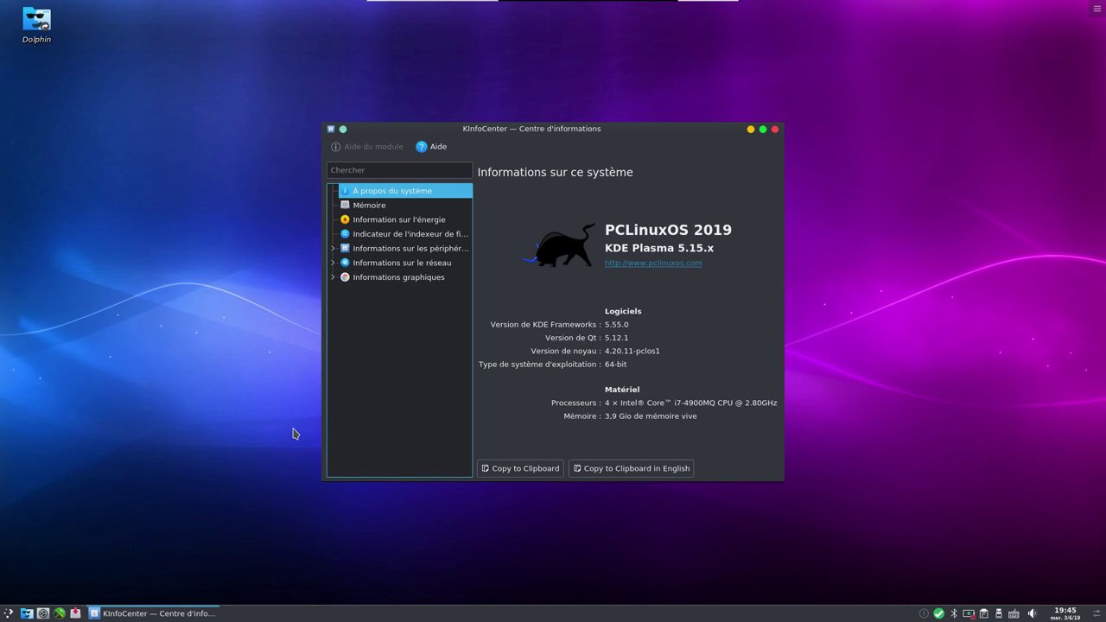
click(775, 129)
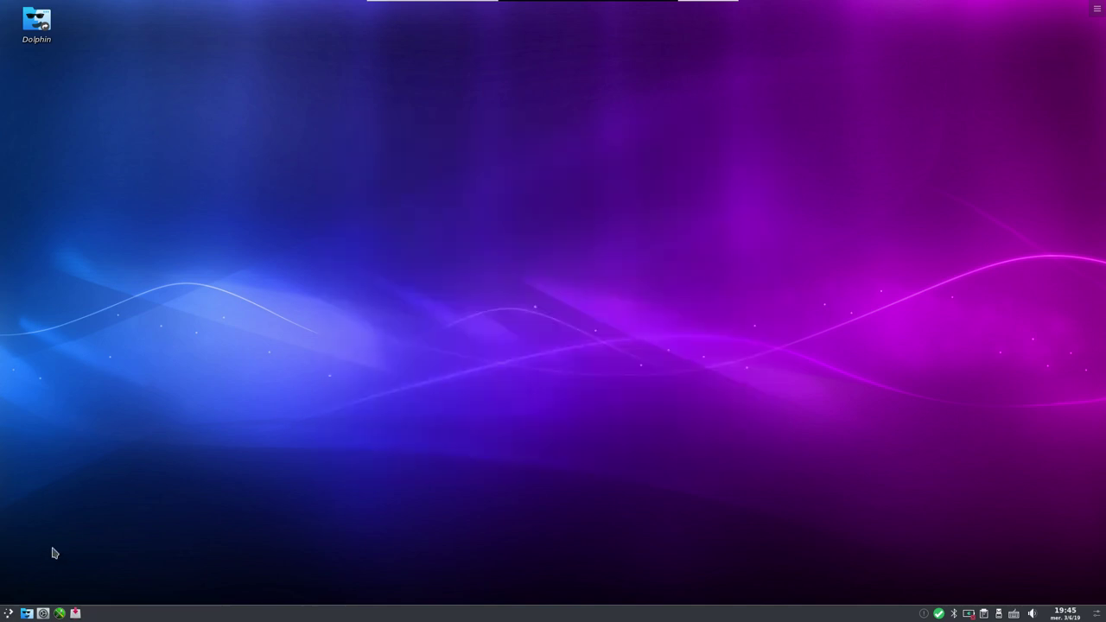
Look over the configuration tools, launch Htop from the other applications to view the running processes, and close it.
click(8, 613)
mouse_move(121, 436)
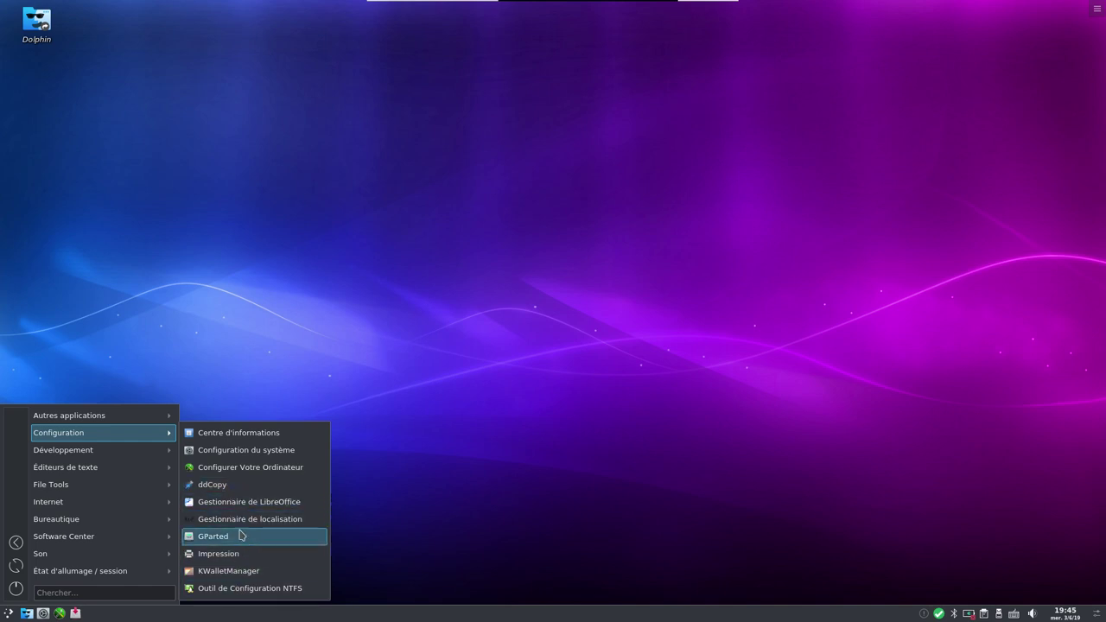
mouse_move(152, 417)
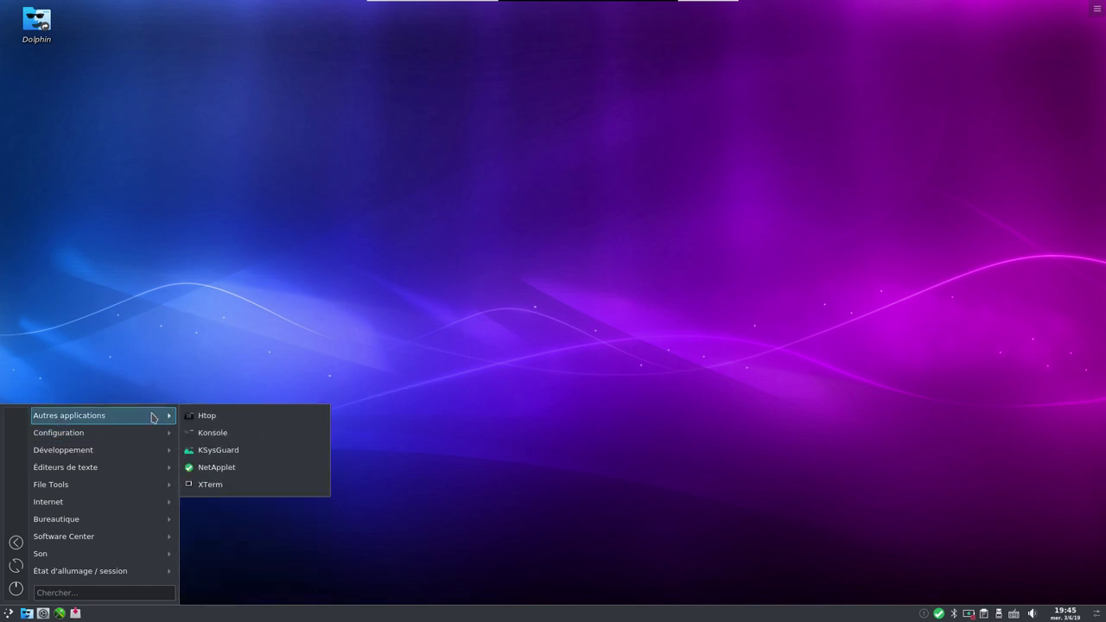
click(253, 420)
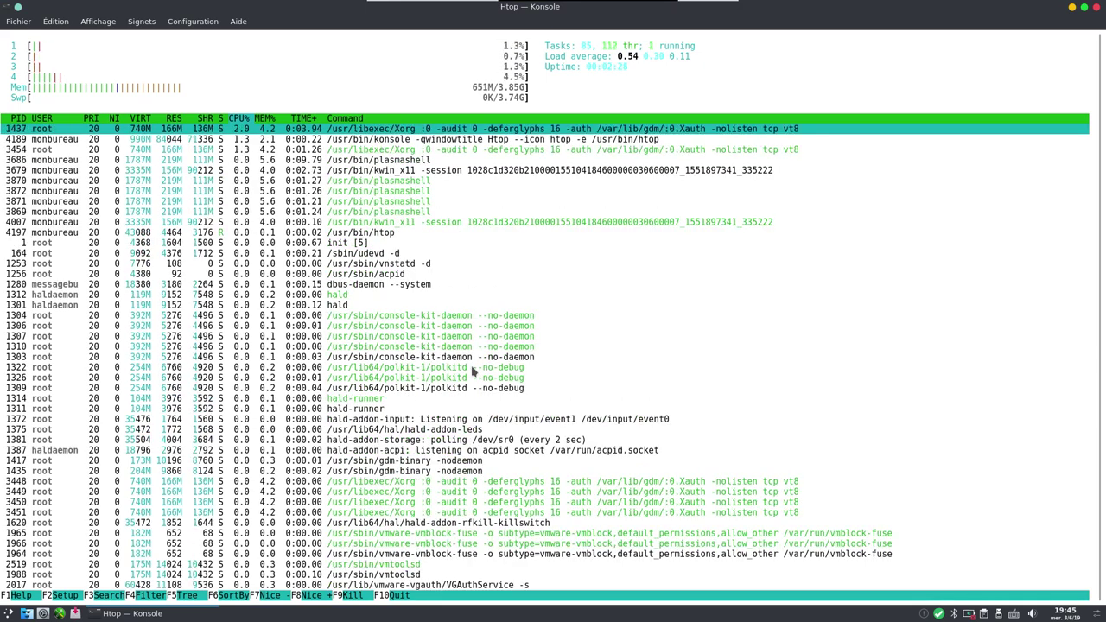
click(1096, 7)
Launch KSysGuard, view the processor, memory and network load histories, and close it.
click(7, 613)
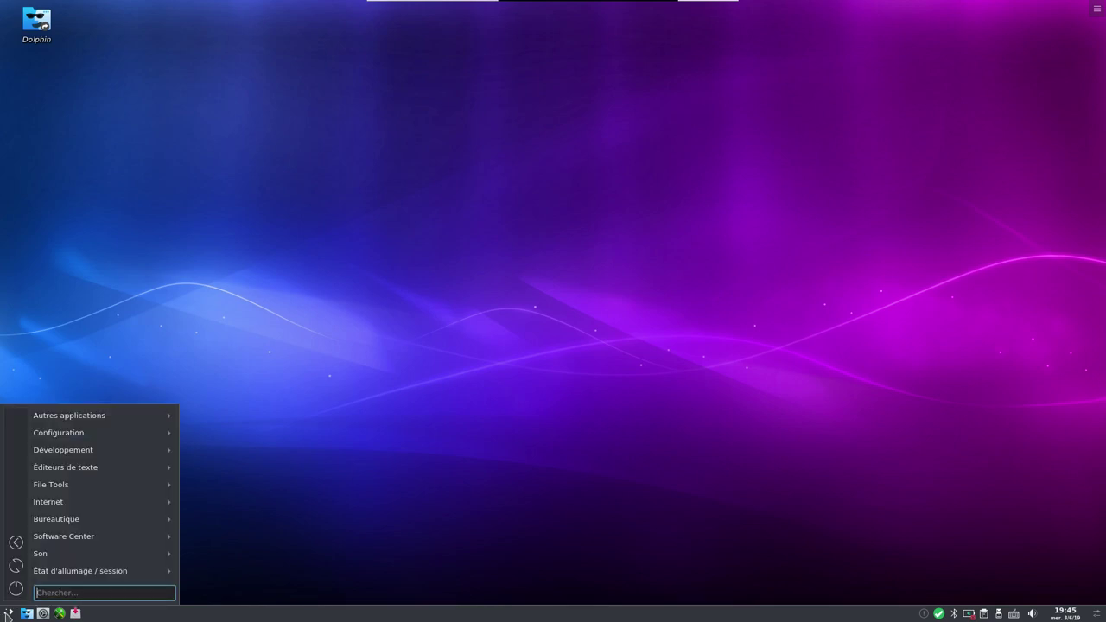
click(8, 613)
click(7, 613)
mouse_move(113, 413)
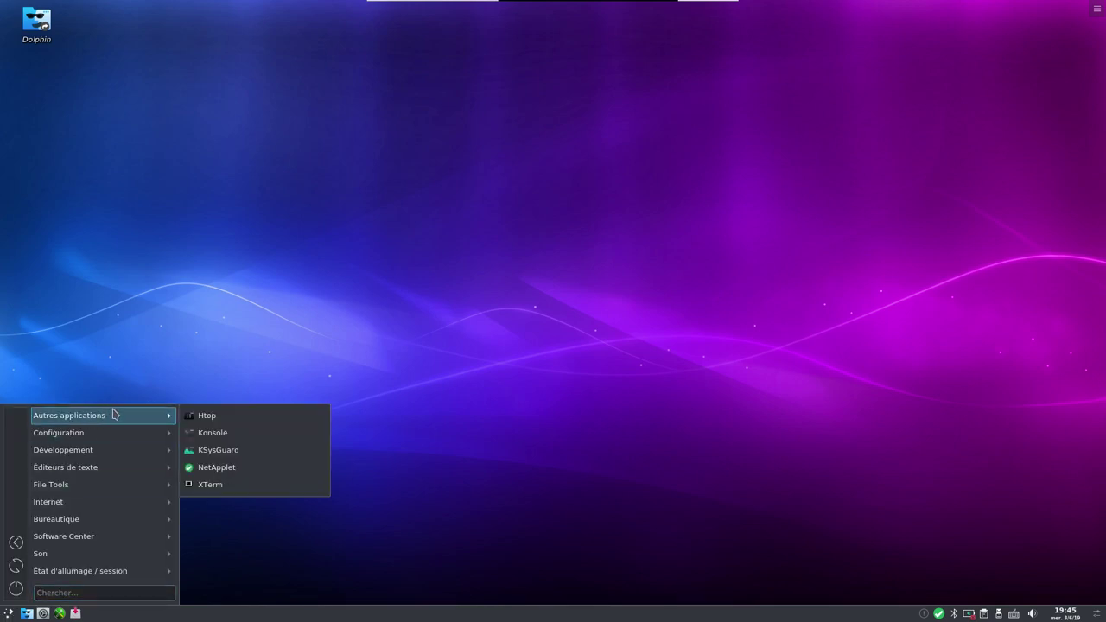
click(267, 451)
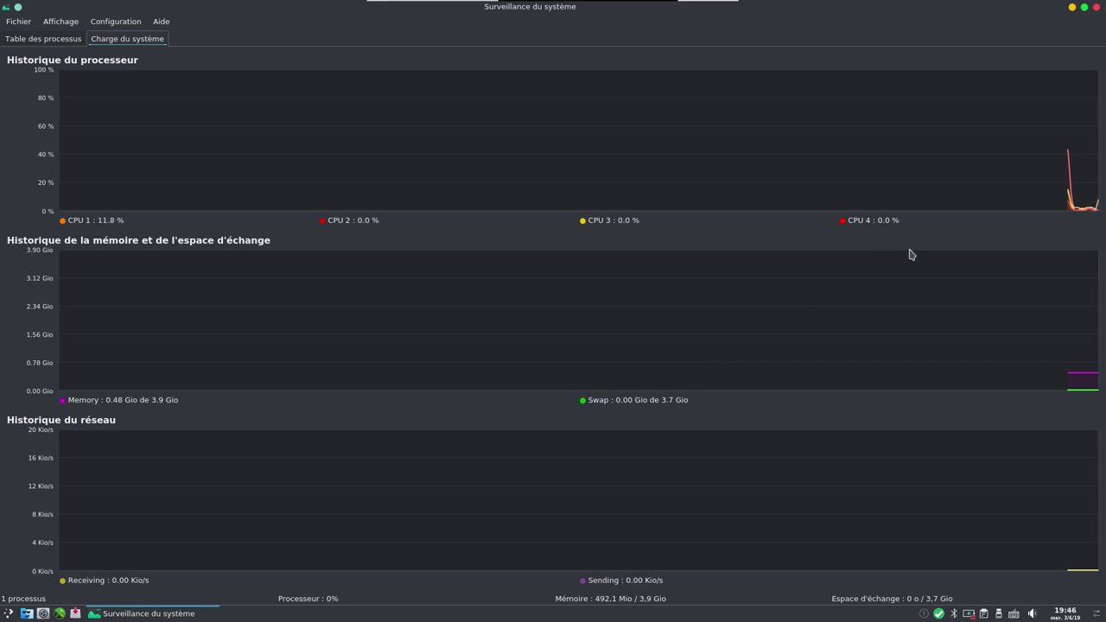
click(1096, 7)
Launch Konsole, run neofetch to display the system summary, and close the terminal.
click(8, 615)
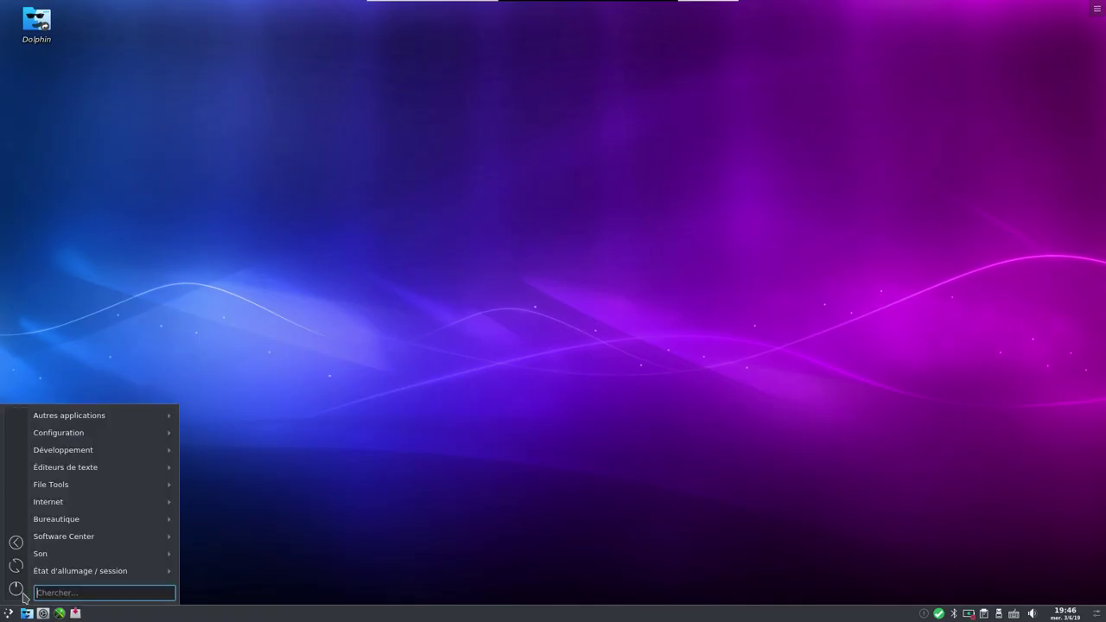
mouse_move(144, 415)
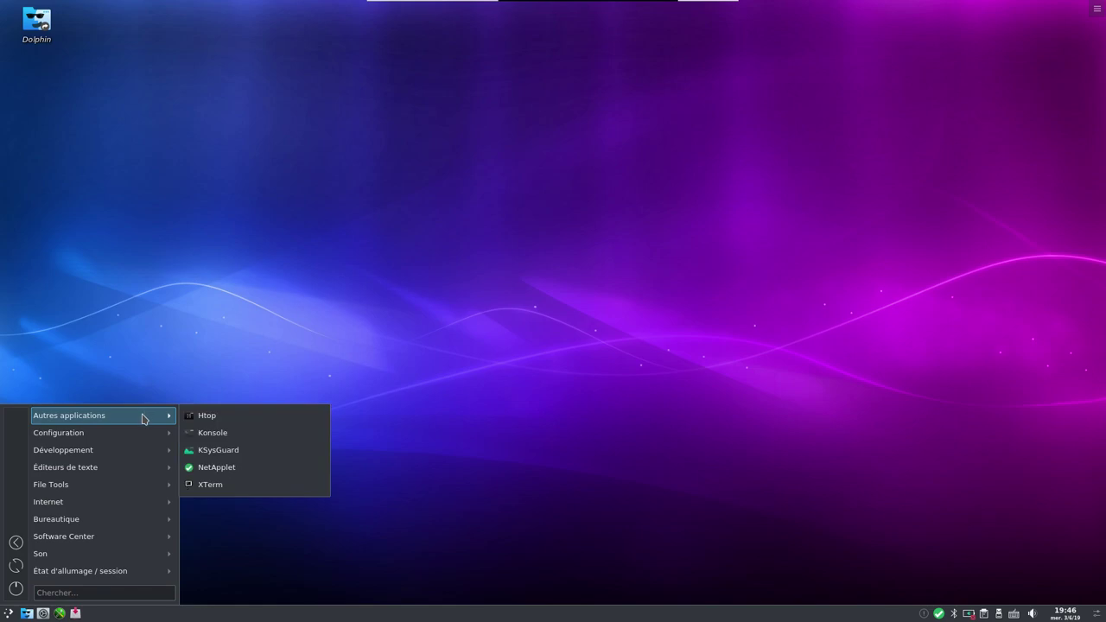
click(250, 435)
text(ne)
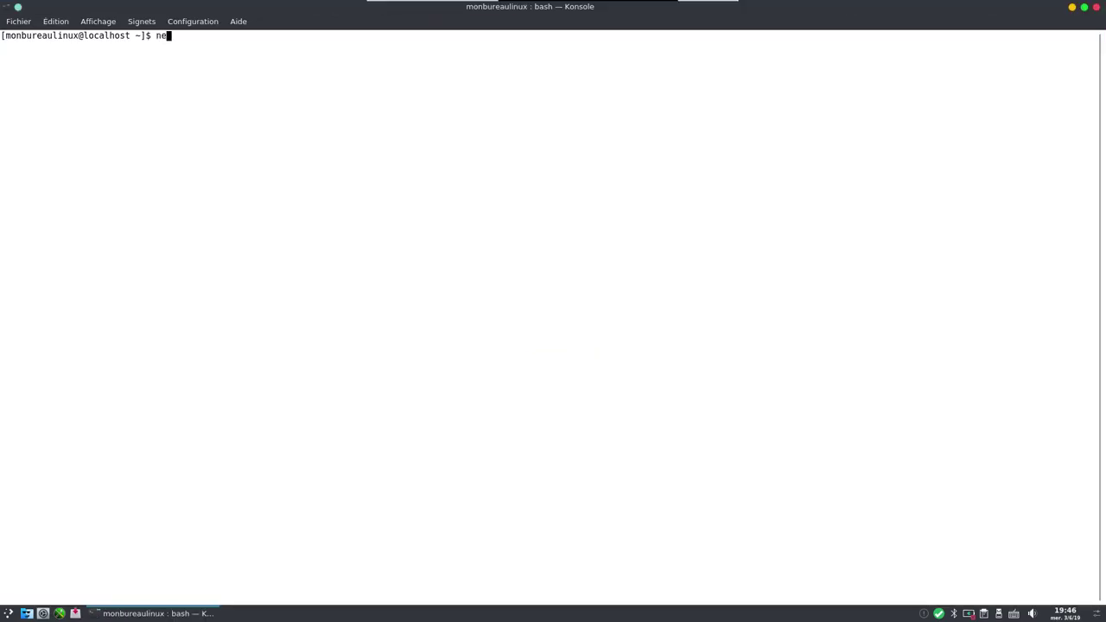
text(ofetch)
key(Return)
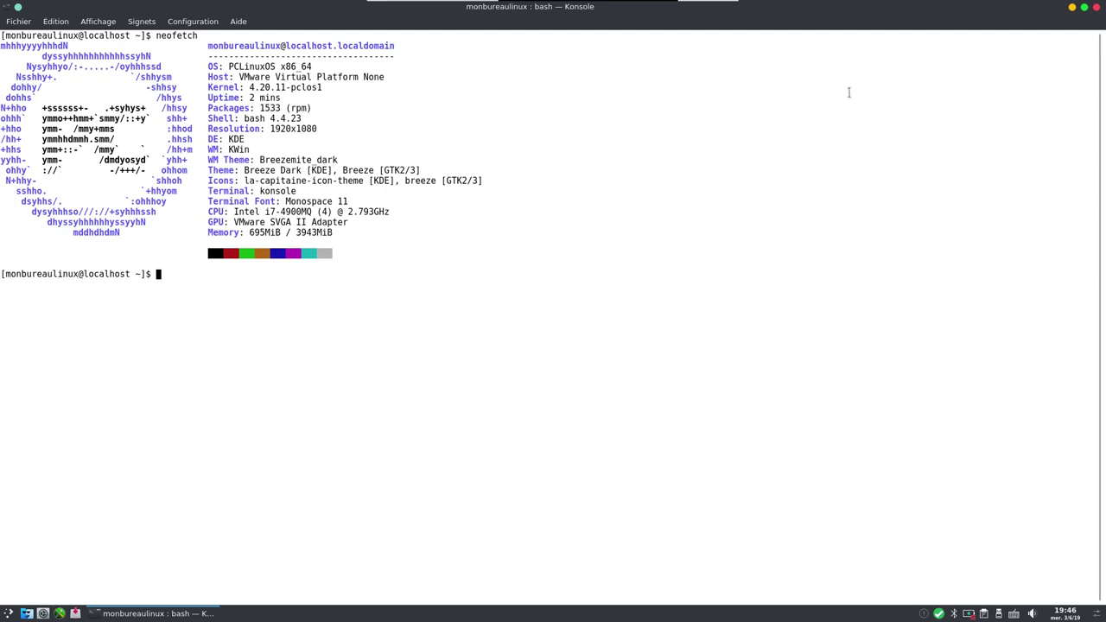
click(1095, 8)
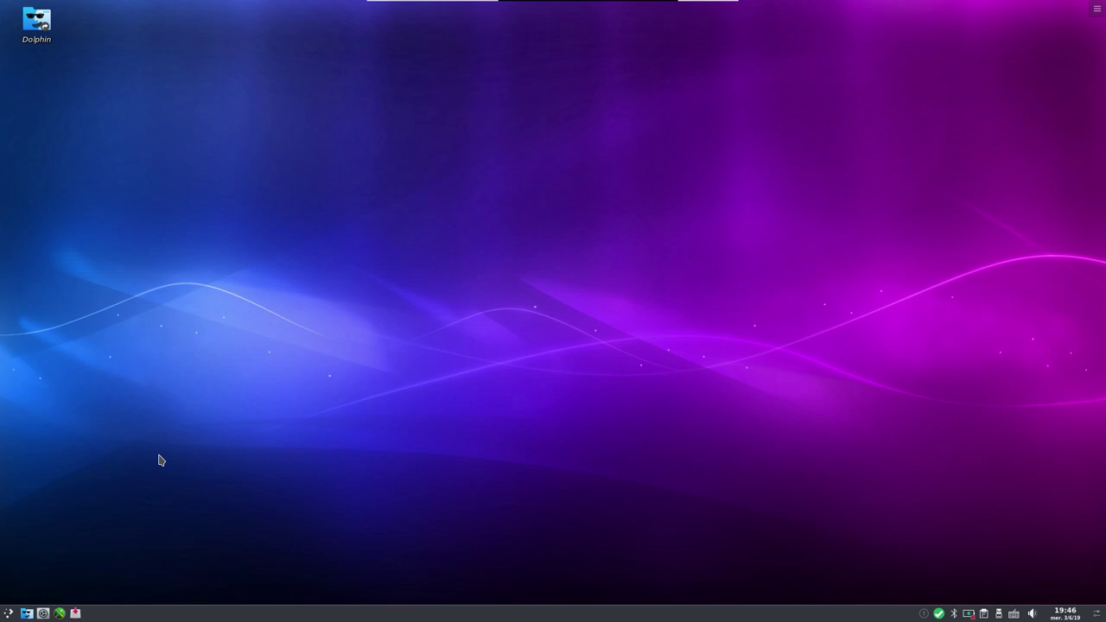
Lower the speaker volume to 54, and view the calendar and weather pop-up before closing it.
click(1031, 614)
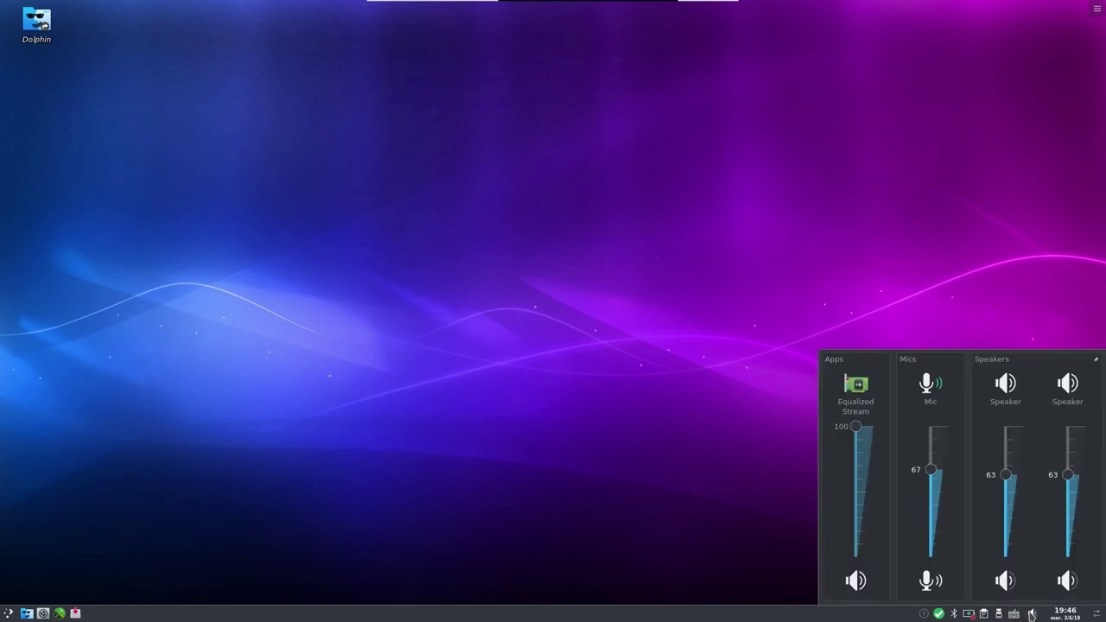
mouse_move(1008, 495)
mouse_down()
mouse_move(1008, 522)
mouse_move(1008, 495)
mouse_up()
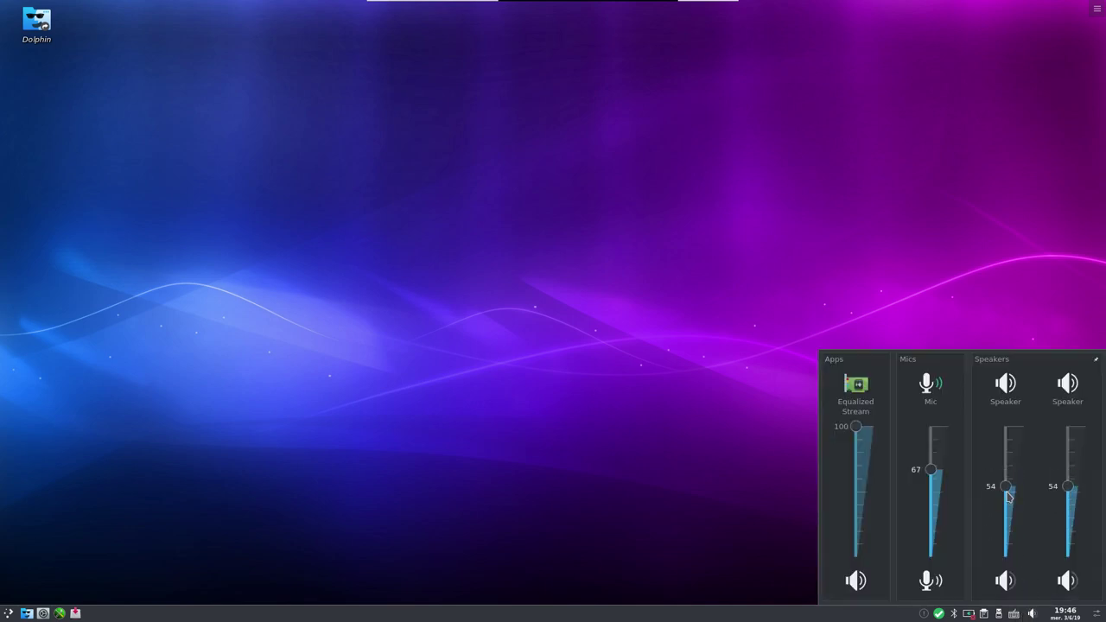
click(1064, 615)
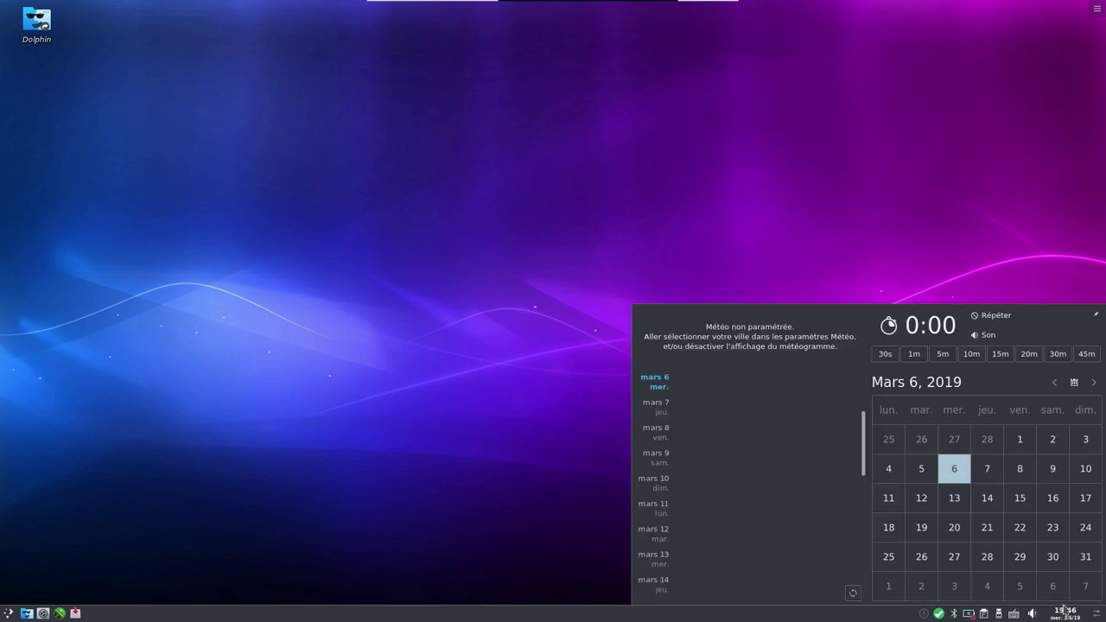
click(1064, 616)
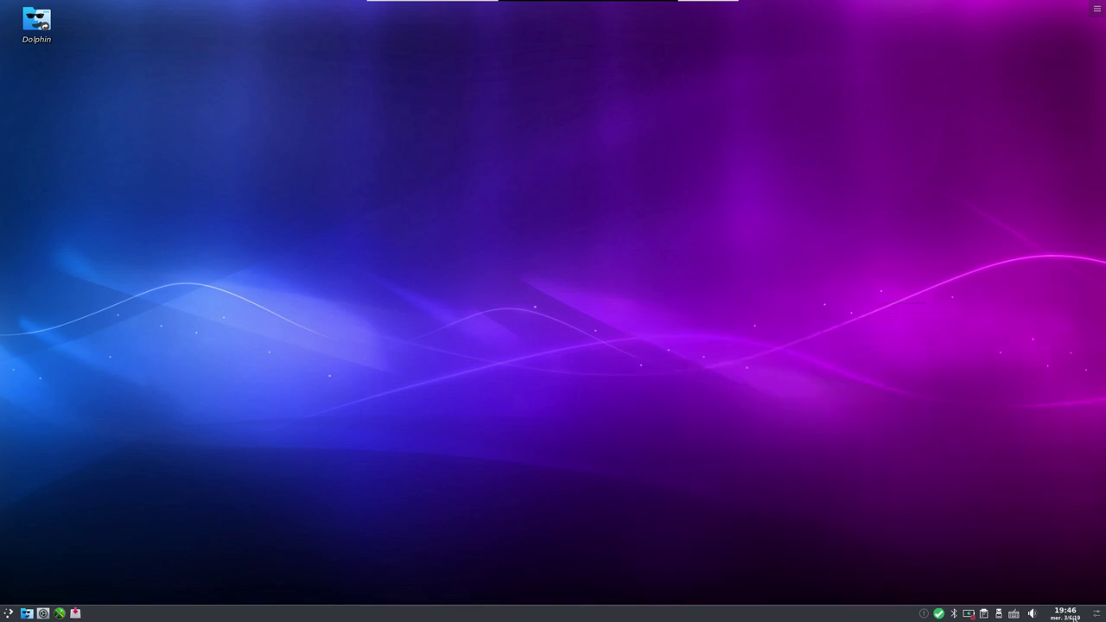
Show the panel's editing options, view the widgets available to add, and close the widget list.
click(1096, 614)
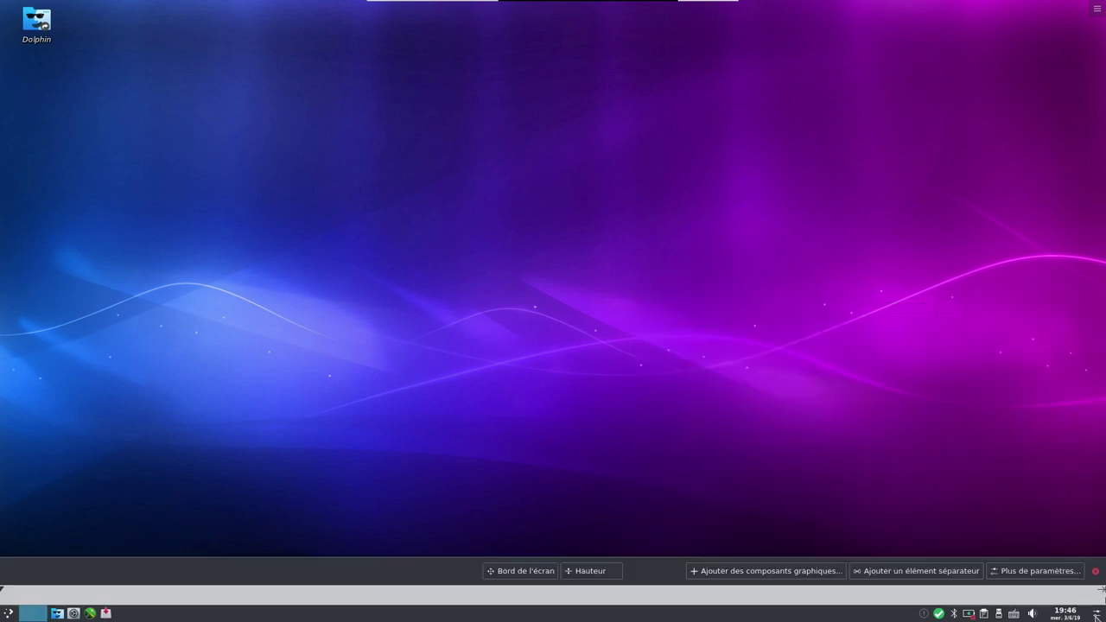
click(761, 571)
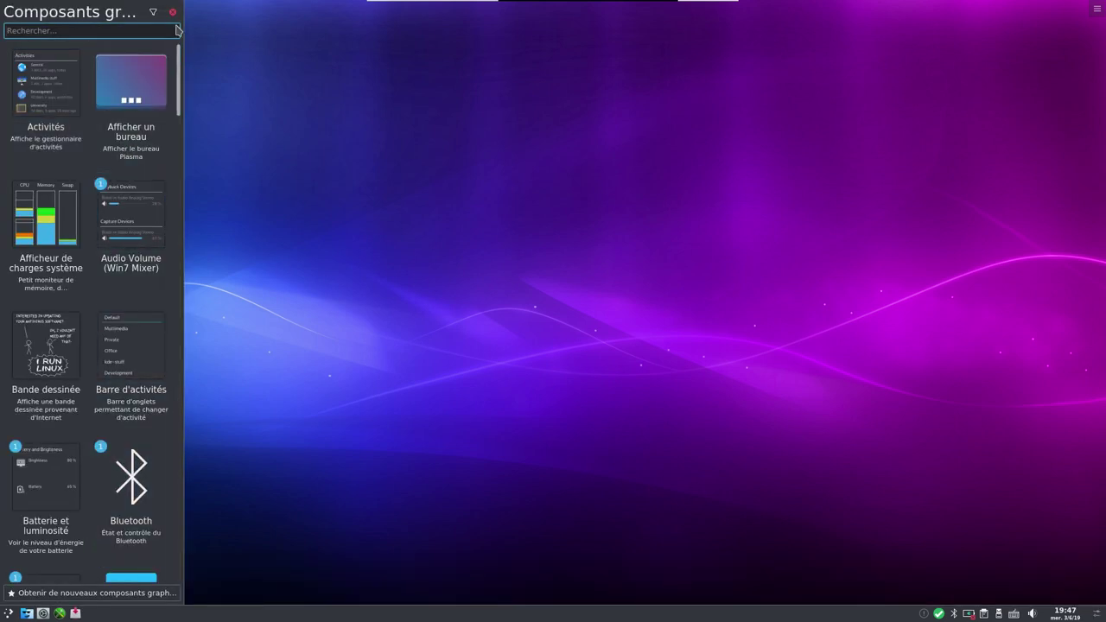
click(173, 15)
Examine the desktop's context options, from creating new items to configuring the desktop, and dismiss them.
right_click(434, 159)
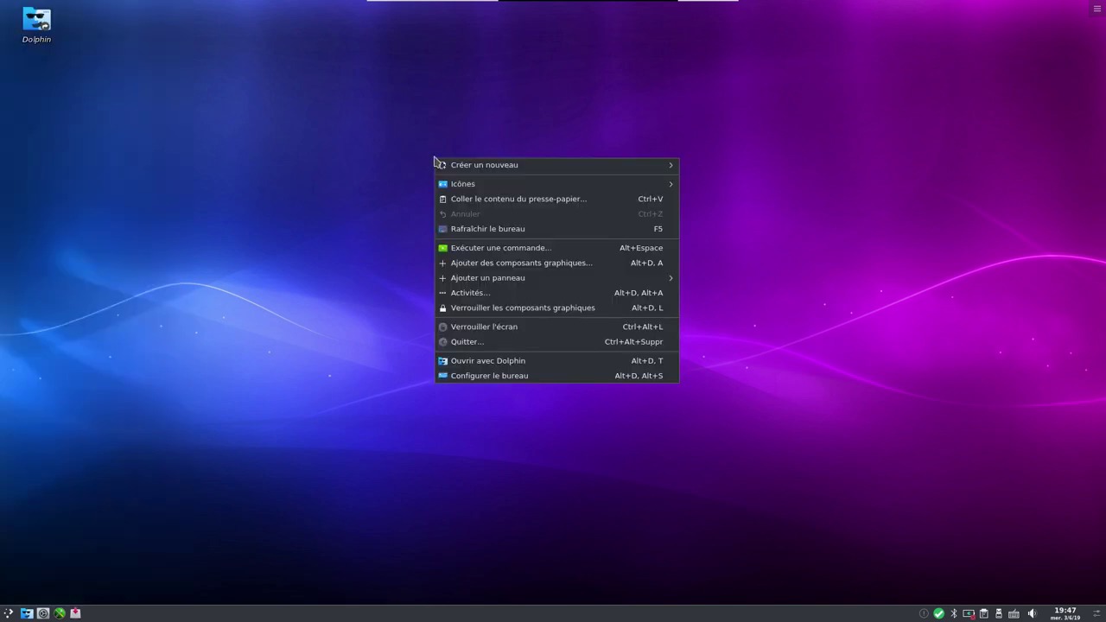
mouse_move(454, 184)
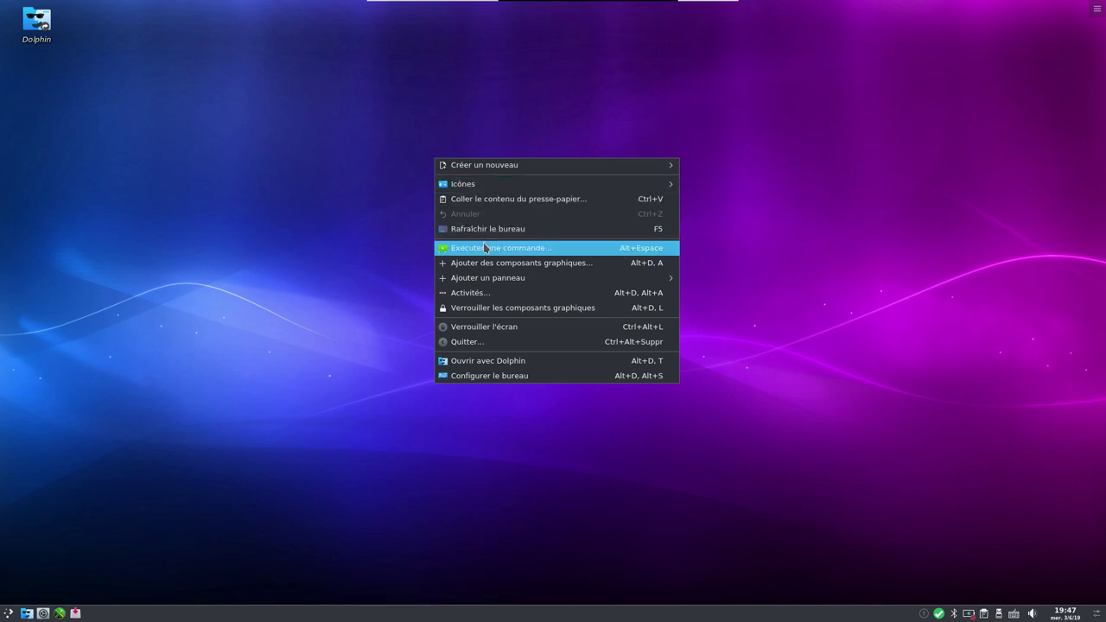
mouse_move(487, 281)
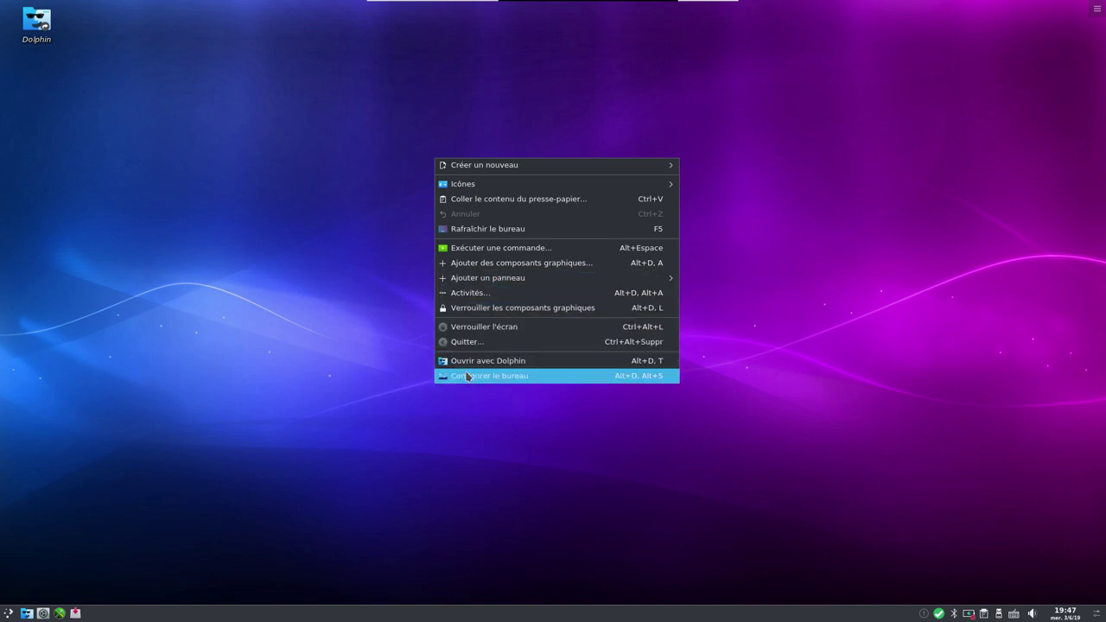
click(438, 449)
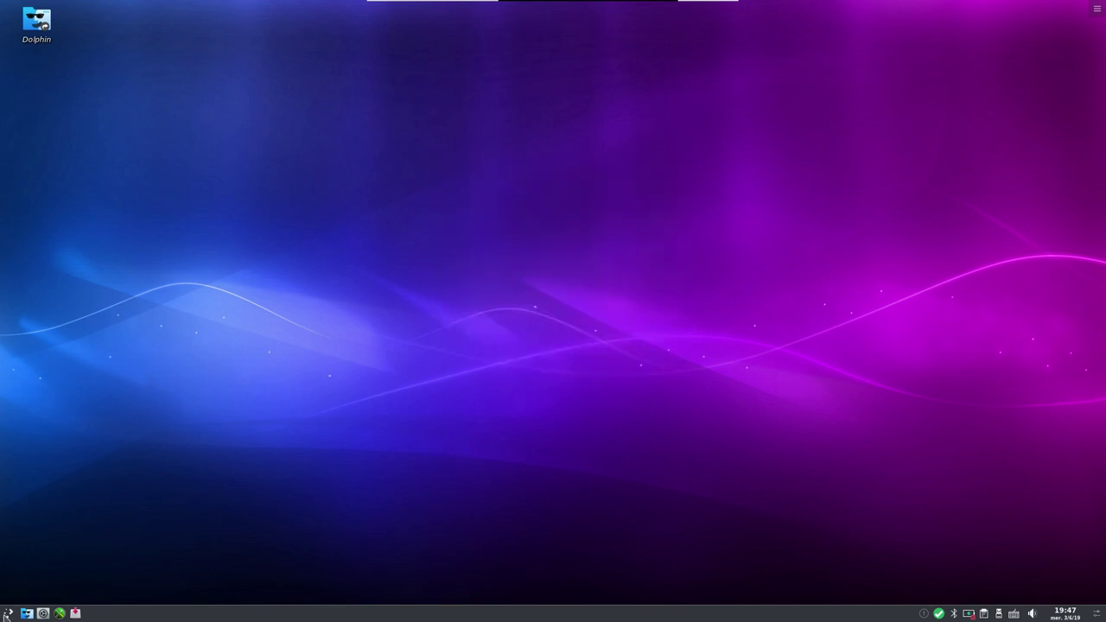
Start shutting down the system from the application launcher.
click(9, 612)
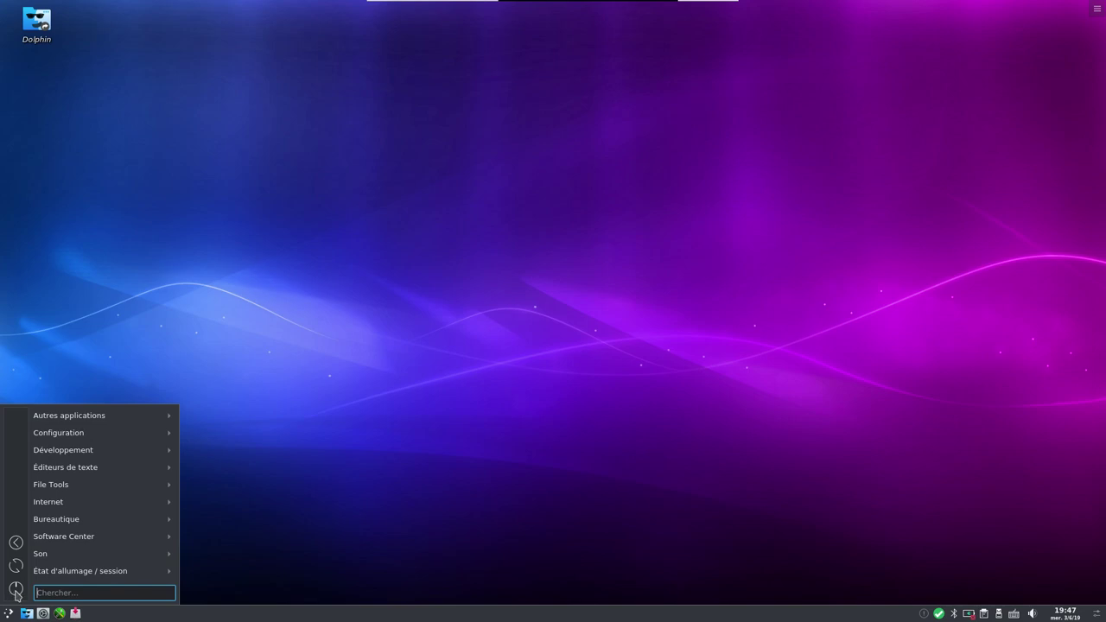
click(19, 594)
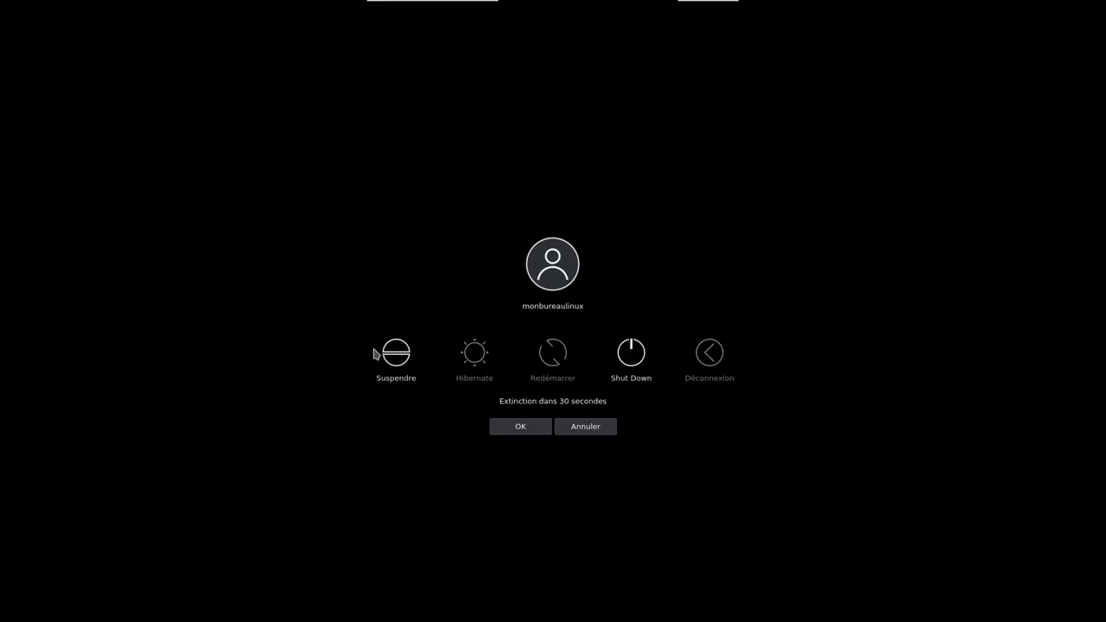